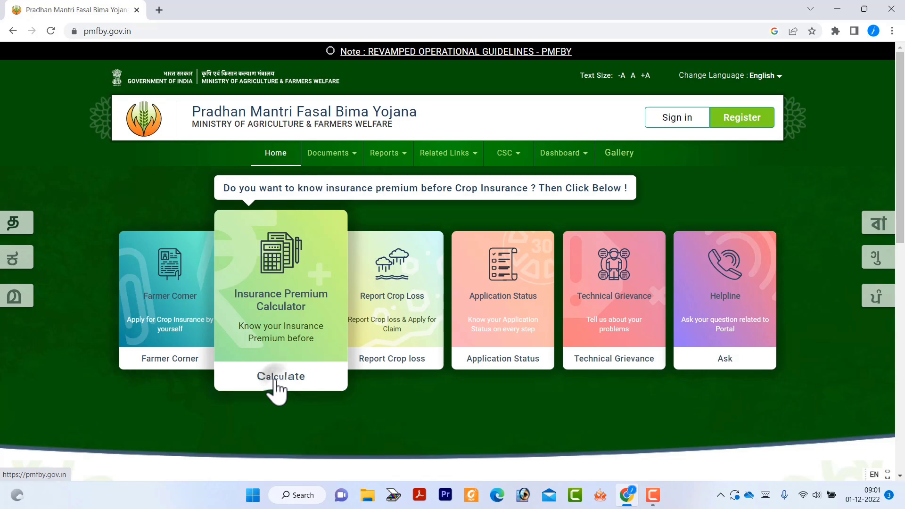
Set the premium calculator's season to Rabi, year to 2022 - 2023 and scheme to Pradhan Mantri Fasal Bima Yojana
{"action": "left_click", "coordinate": [319, 205]}
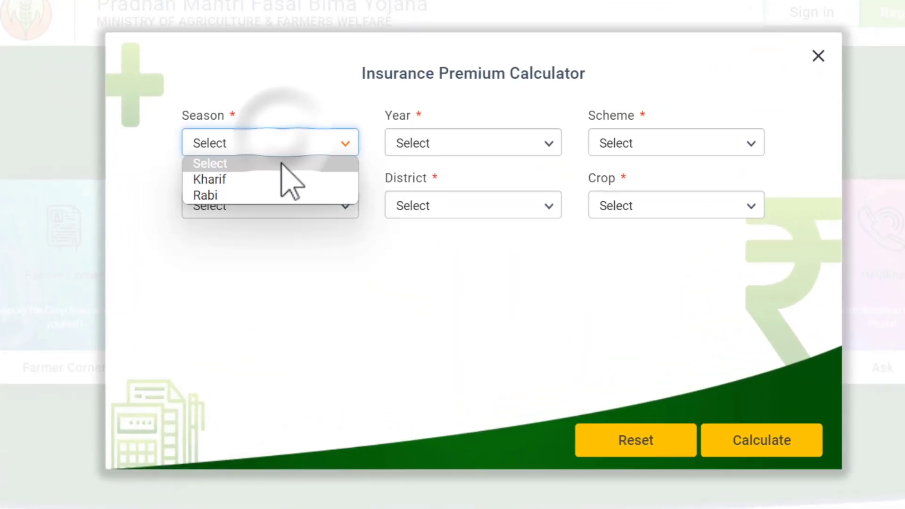
{"action": "left_click", "coordinate": [274, 197]}
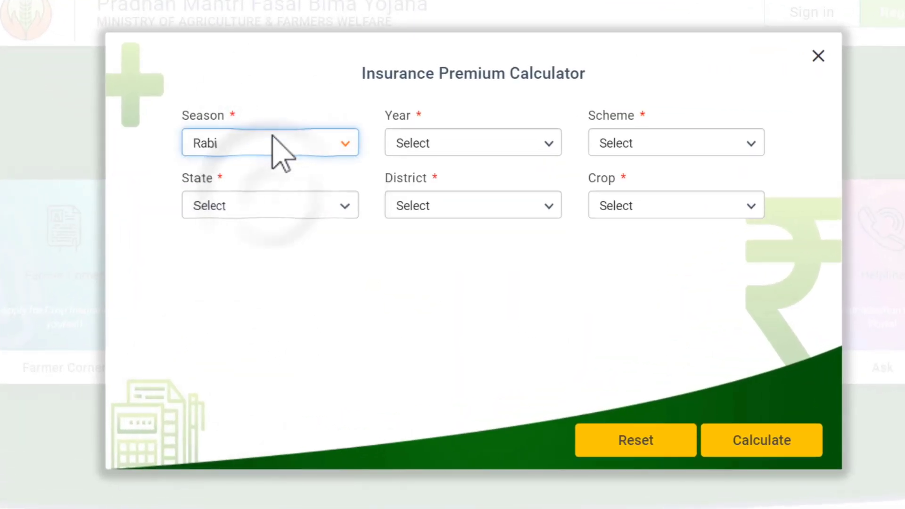
{"action": "left_click", "coordinate": [443, 143]}
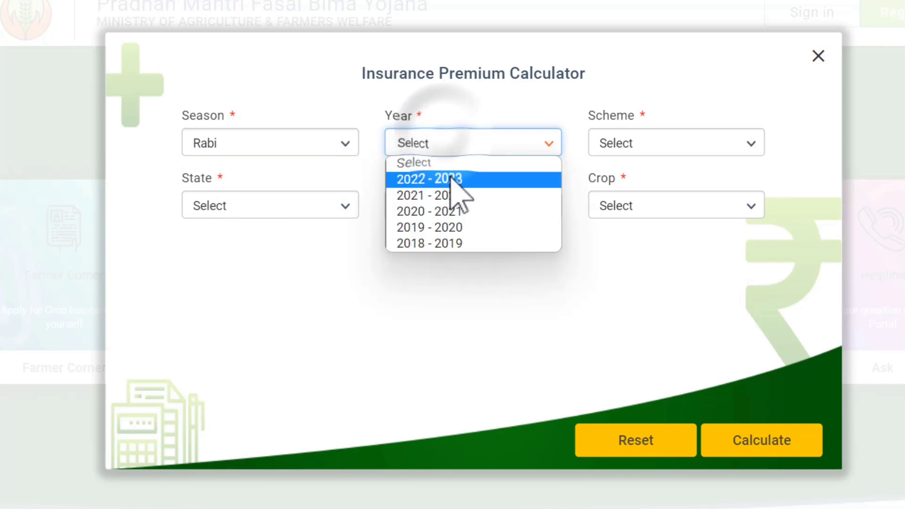
{"action": "left_click", "coordinate": [450, 179]}
{"action": "left_click", "coordinate": [642, 144]}
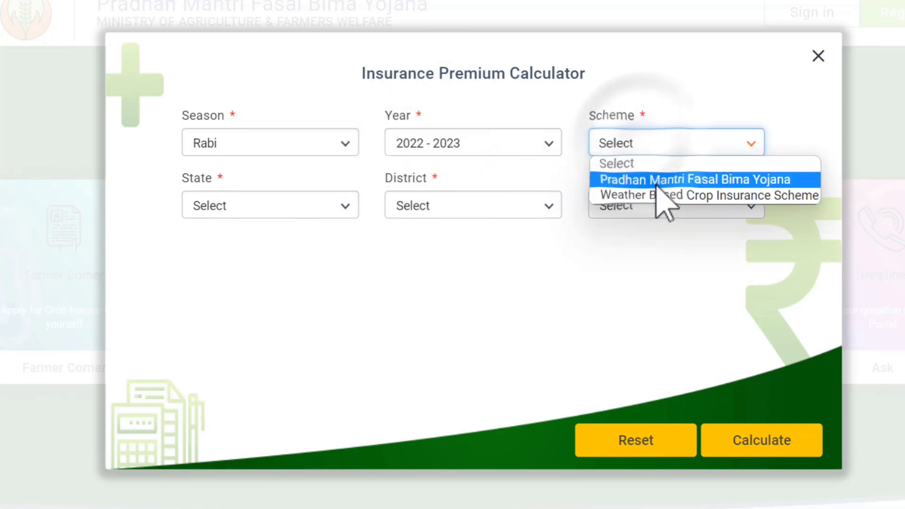
{"action": "left_click", "coordinate": [714, 181]}
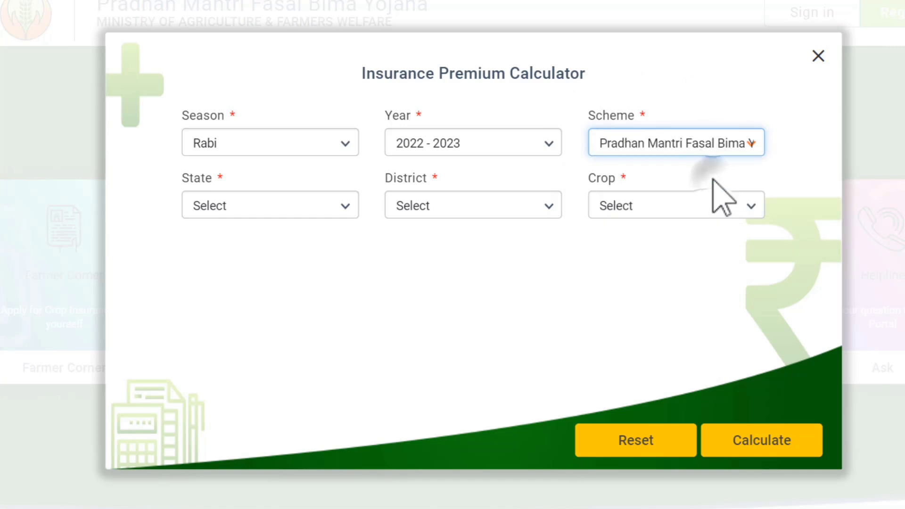
Choose Rajasthan as the state, Bikaner as the district and Bengal Gram (Chana) as the crop
{"action": "left_click", "coordinate": [321, 206]}
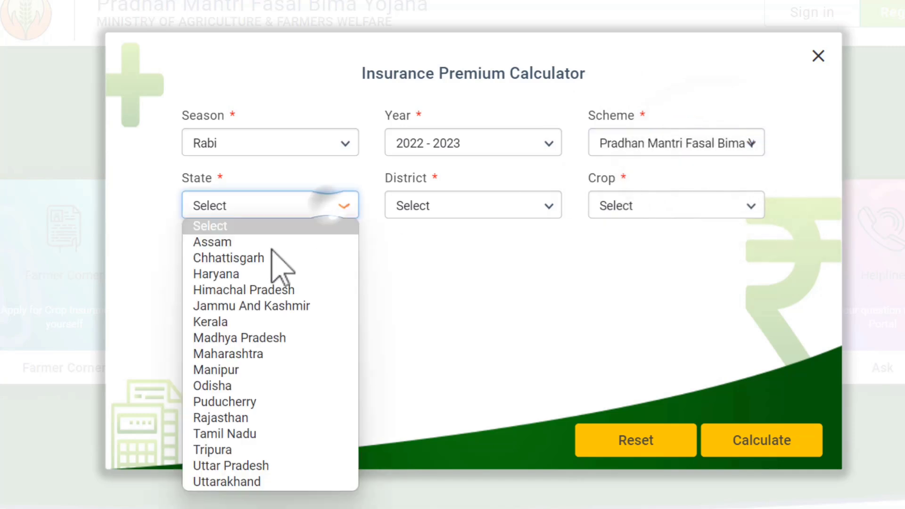
{"action": "left_click", "coordinate": [246, 418]}
{"action": "left_click", "coordinate": [444, 208]}
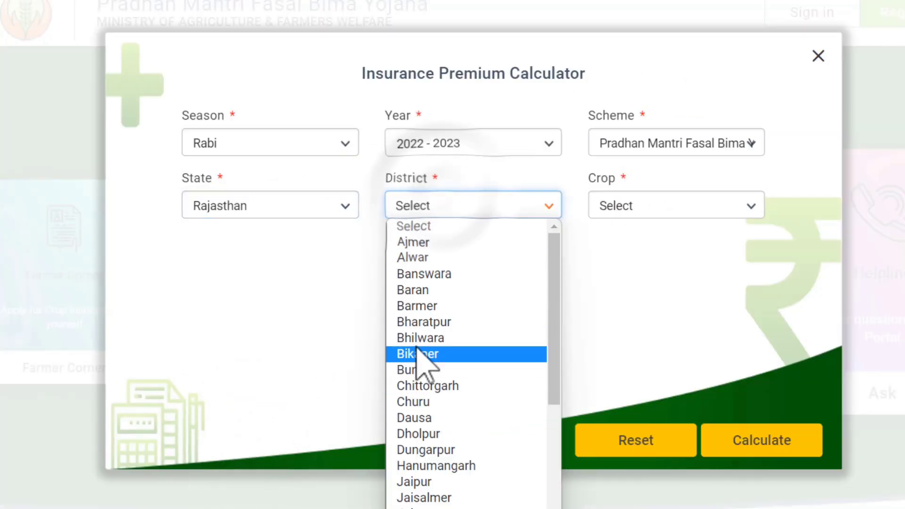
{"action": "left_click", "coordinate": [424, 354]}
{"action": "left_click", "coordinate": [666, 207]}
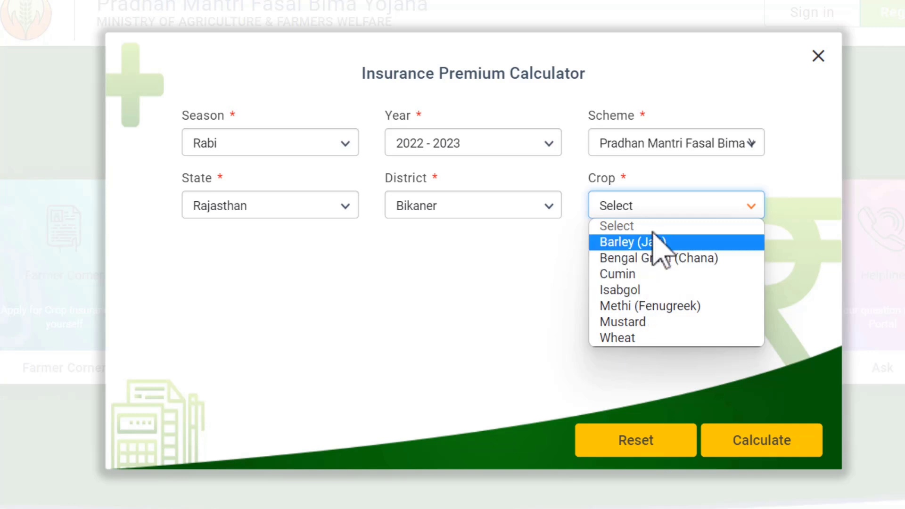
{"action": "left_click", "coordinate": [671, 259]}
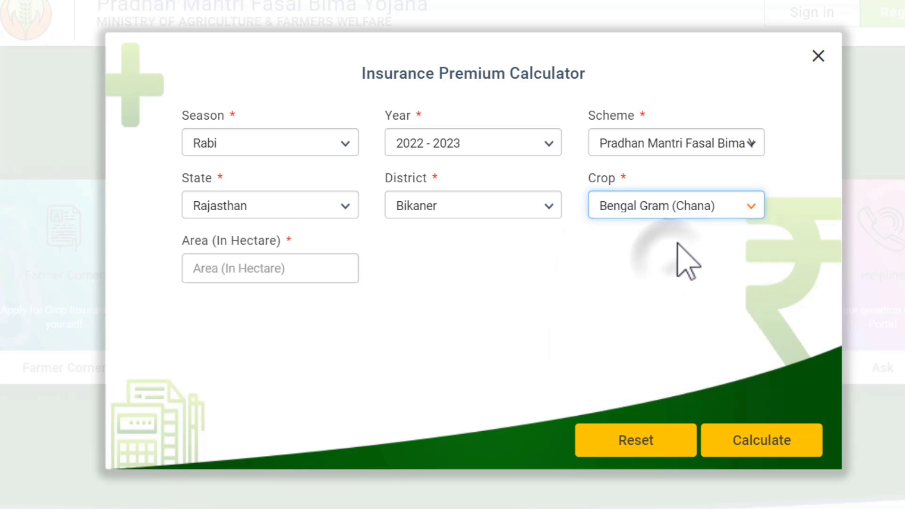
Calculate the premium for an area of 1 hectare and review the farmer premium, government premium and sum insured
{"action": "left_click", "coordinate": [306, 269]}
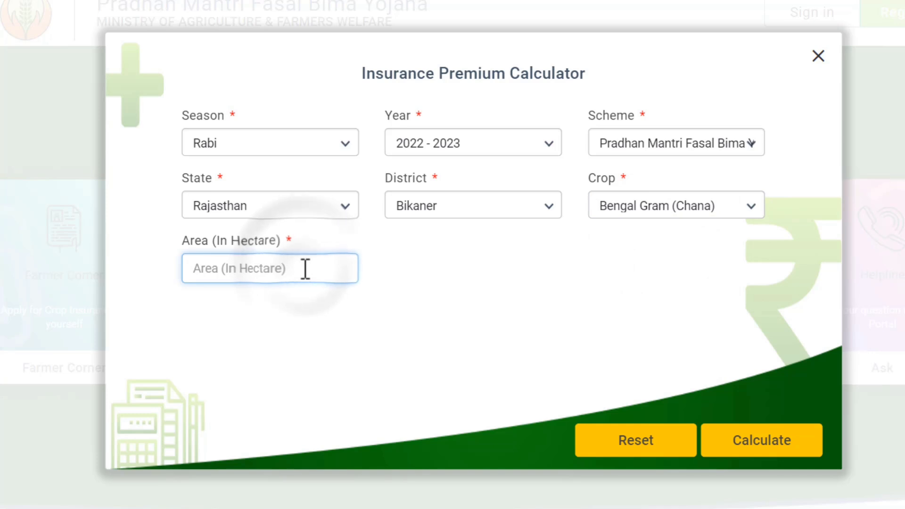
{"action": "type", "text": "1"}
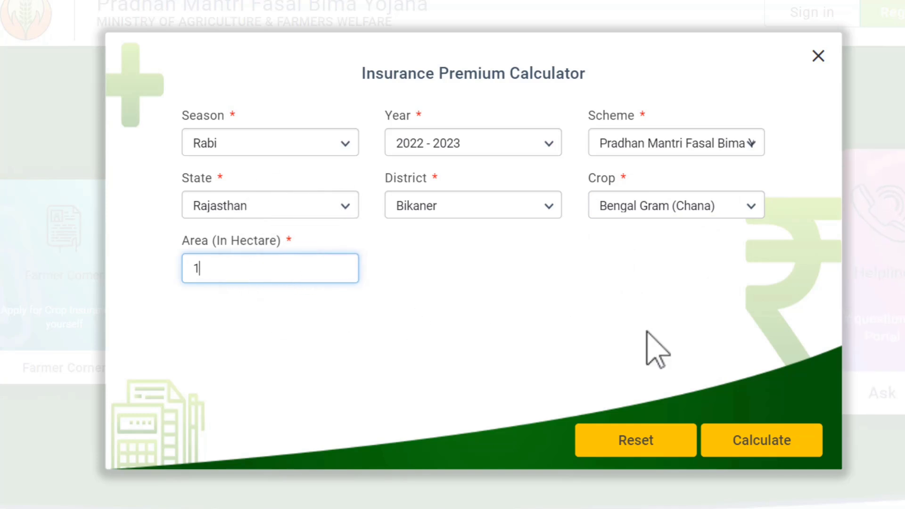
{"action": "left_click", "coordinate": [774, 448]}
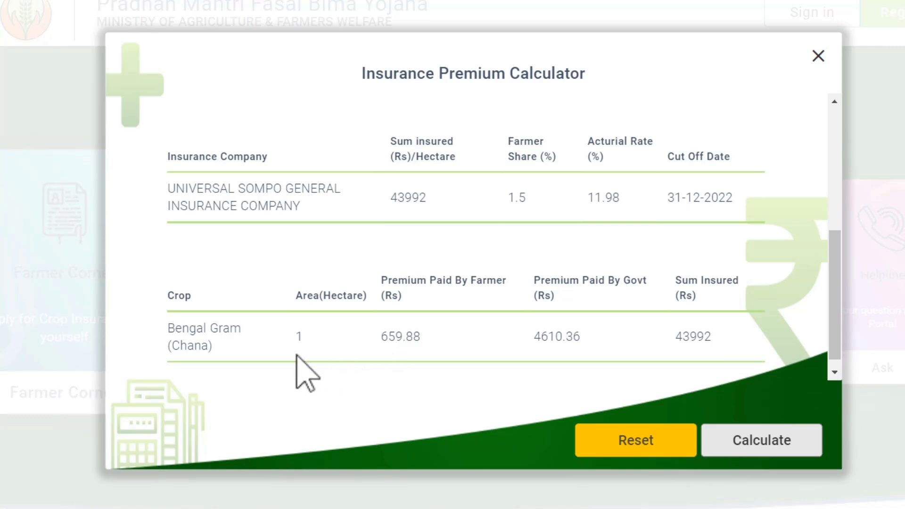
{"action": "double_click", "coordinate": [300, 336]}
{"action": "left_click_drag", "start_coordinate": [382, 337], "coordinate": [421, 337]}
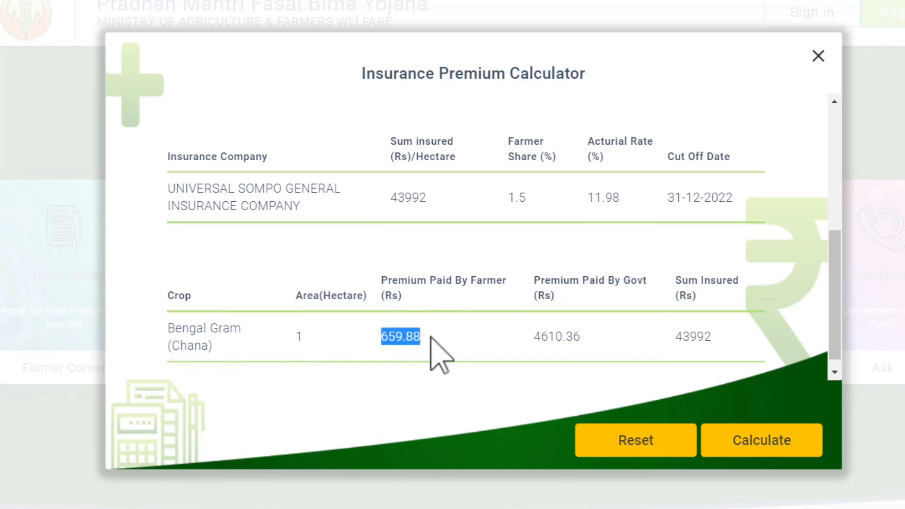
{"action": "left_click_drag", "start_coordinate": [537, 343], "coordinate": [550, 344]}
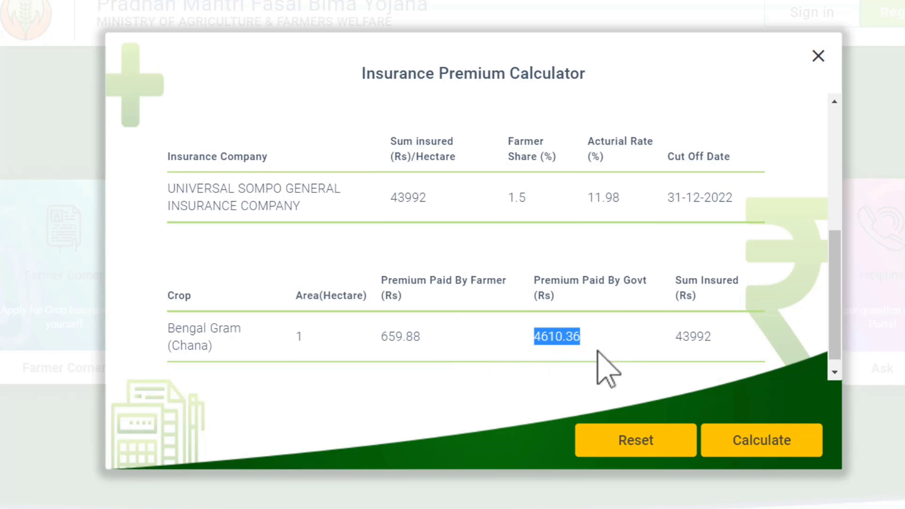
{"action": "left_click_drag", "start_coordinate": [680, 338], "coordinate": [705, 349]}
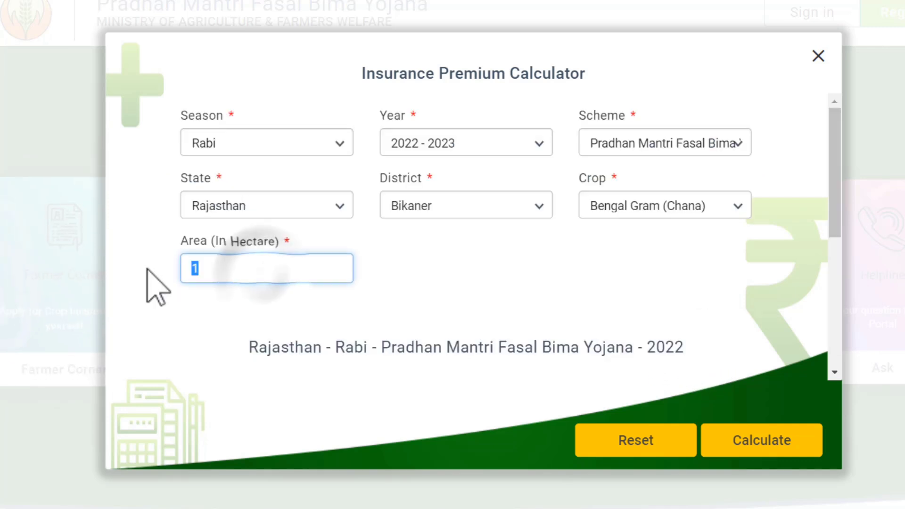
Recalculate the Bengal Gram premium for 5 hectares and review the farmer premium, government premium and sum insured
{"action": "type", "text": "5"}
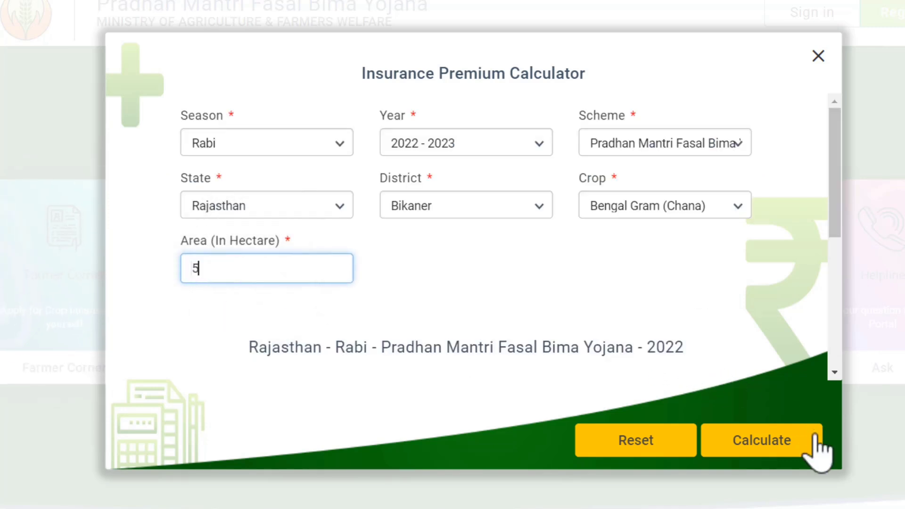
{"action": "left_click", "coordinate": [803, 443]}
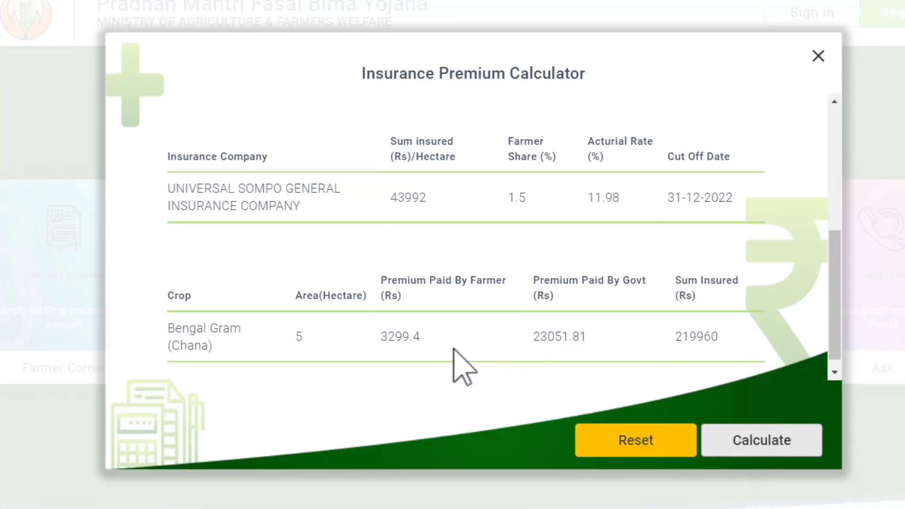
{"action": "left_click_drag", "start_coordinate": [385, 338], "coordinate": [420, 339]}
{"action": "left_click_drag", "start_coordinate": [531, 352], "coordinate": [589, 339]}
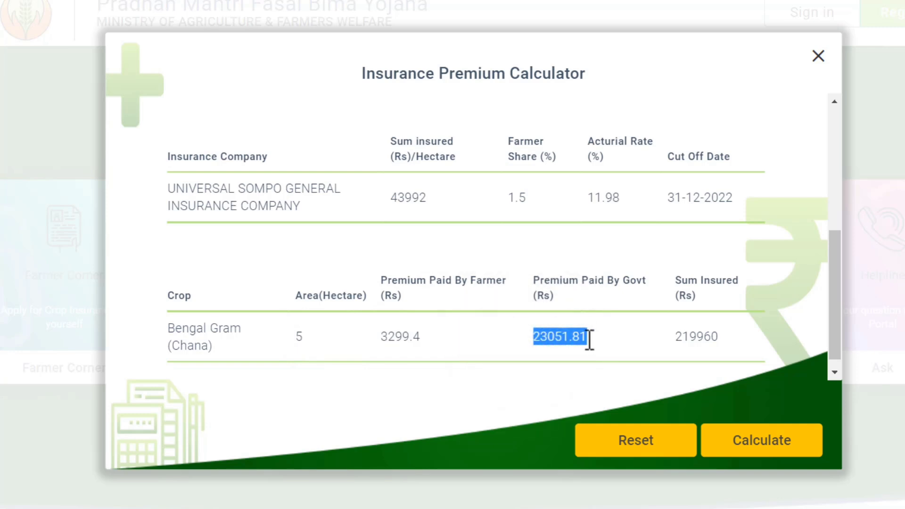
{"action": "left_click_drag", "start_coordinate": [681, 336], "coordinate": [726, 346]}
Calculate the premium for Mustard on 1 hectare and review the farmer premium, government premium and sum insured
{"action": "scroll", "coordinate": [736, 360], "scroll_direction": "up", "scroll_amount": 5}
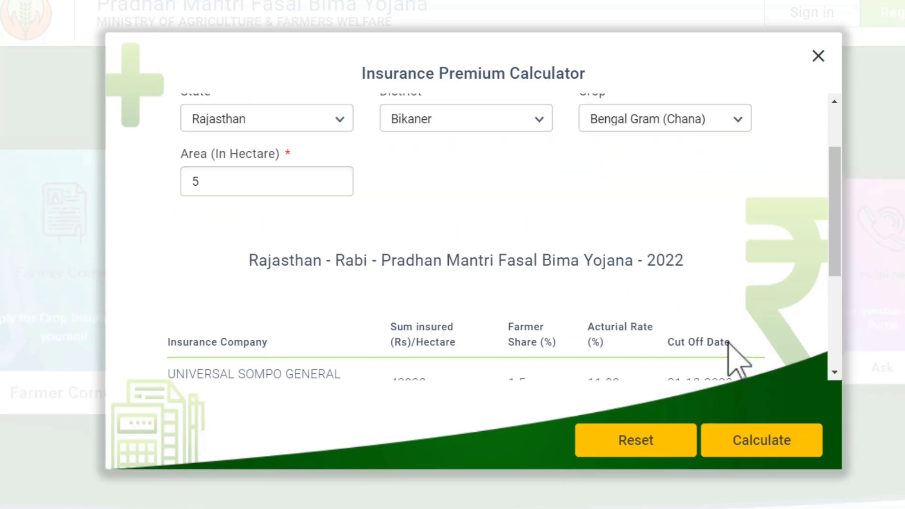
{"action": "left_click", "coordinate": [632, 210]}
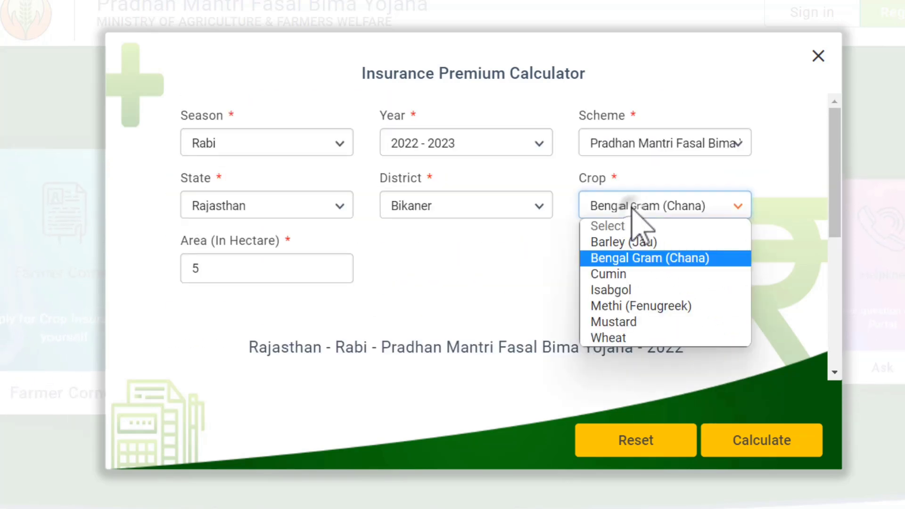
{"action": "left_click", "coordinate": [633, 323]}
{"action": "left_click", "coordinate": [281, 273]}
{"action": "type", "text": "1"}
{"action": "left_click", "coordinate": [769, 443]}
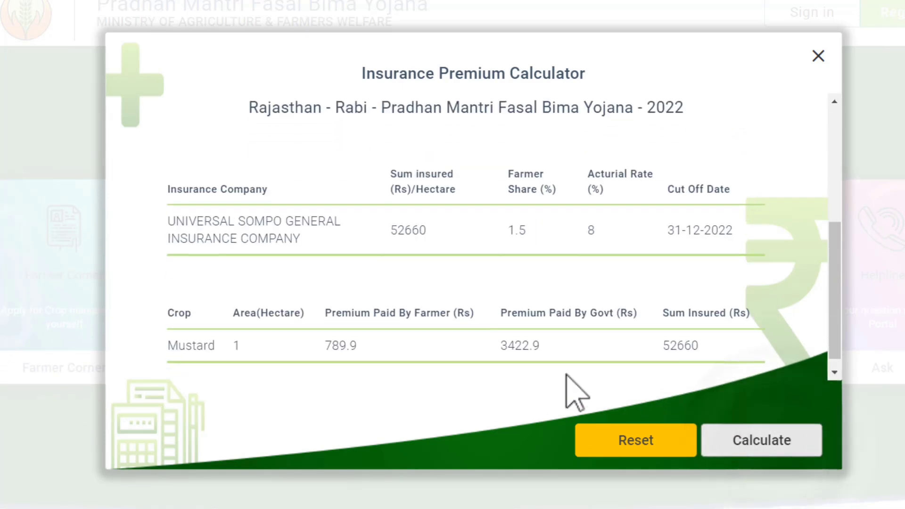
{"action": "left_click_drag", "start_coordinate": [323, 347], "coordinate": [374, 368]}
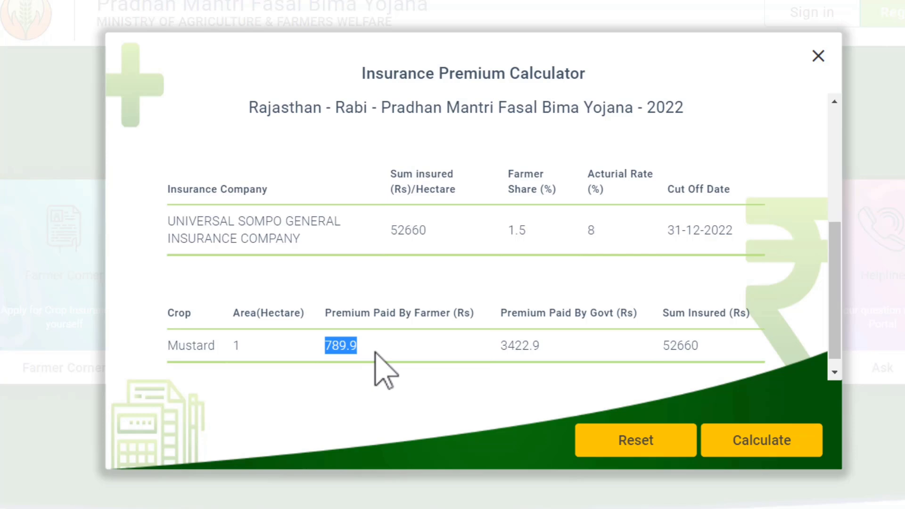
{"action": "left_click_drag", "start_coordinate": [501, 350], "coordinate": [554, 353]}
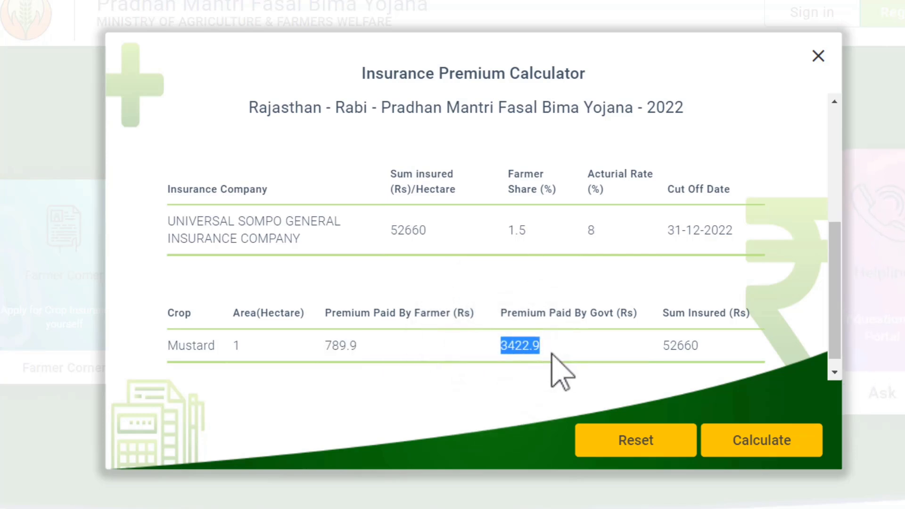
{"action": "left_click_drag", "start_coordinate": [662, 346], "coordinate": [708, 348]}
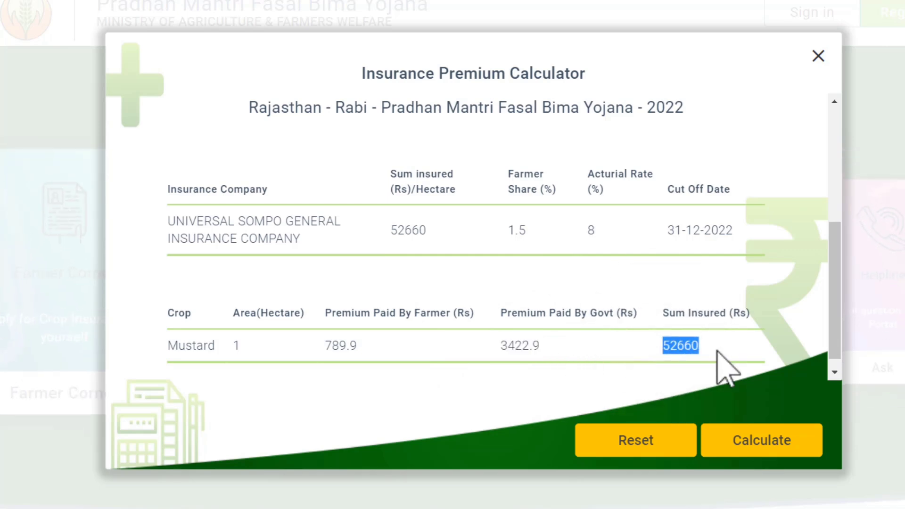
Check the crop choices once more and close the Insurance Premium Calculator
{"action": "scroll", "coordinate": [716, 366], "scroll_direction": "up", "scroll_amount": 3}
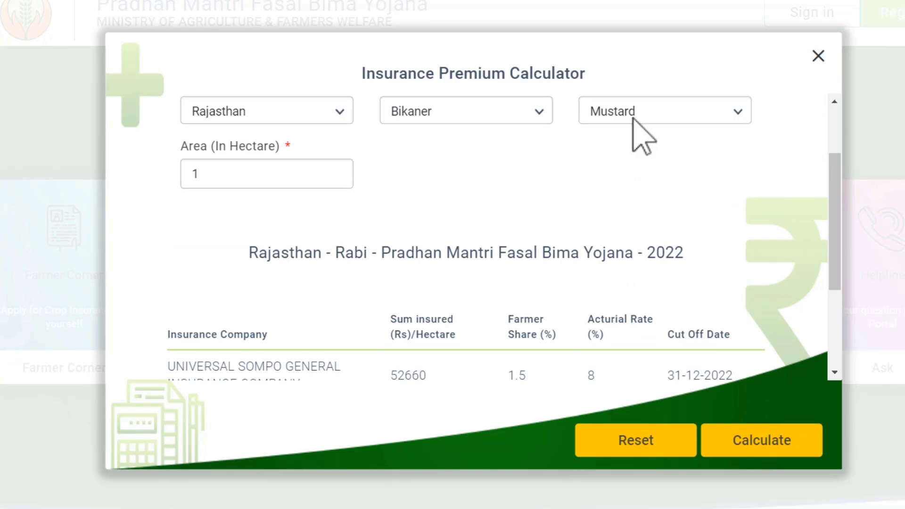
{"action": "scroll", "coordinate": [660, 141], "scroll_direction": "up", "scroll_amount": 2}
{"action": "left_click", "coordinate": [666, 210]}
{"action": "left_click", "coordinate": [662, 220]}
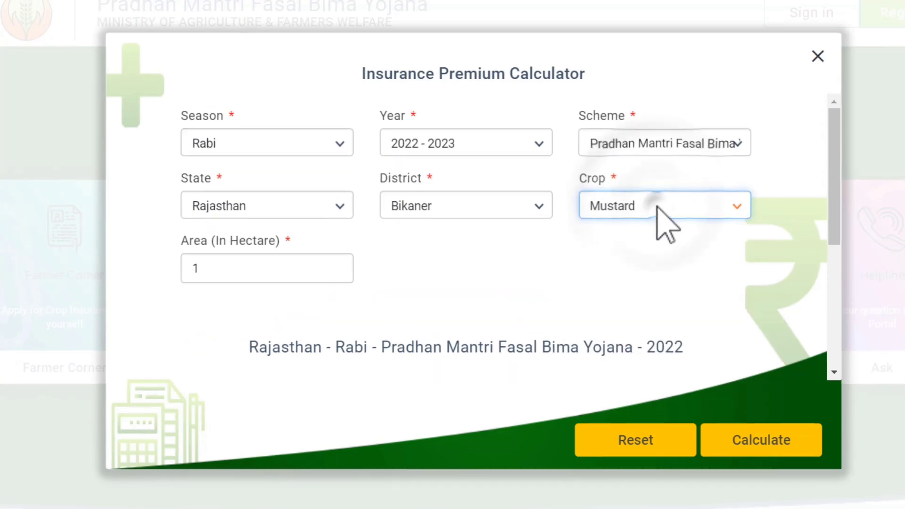
{"action": "left_click", "coordinate": [819, 55]}
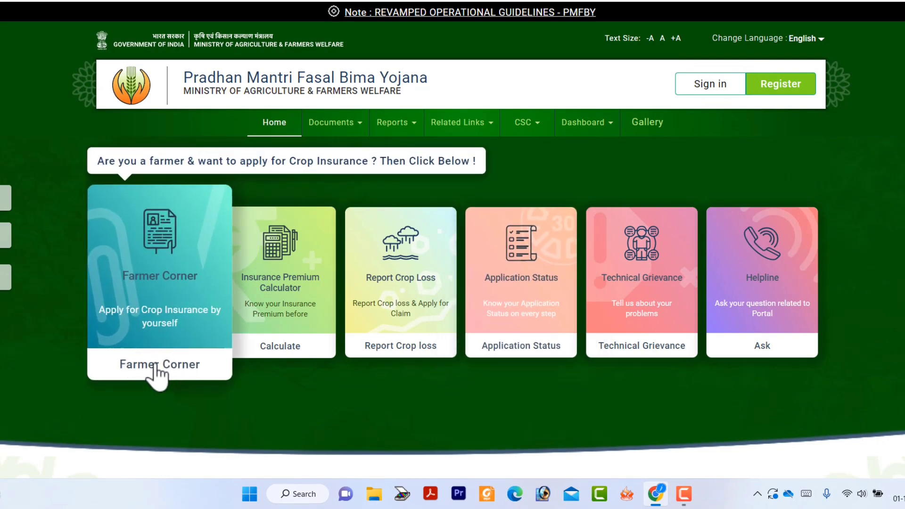
Open the Guest Farmer registration form from Farmer Corner and examine its farmer, residential and bank account fields
{"action": "left_click", "coordinate": [154, 366]}
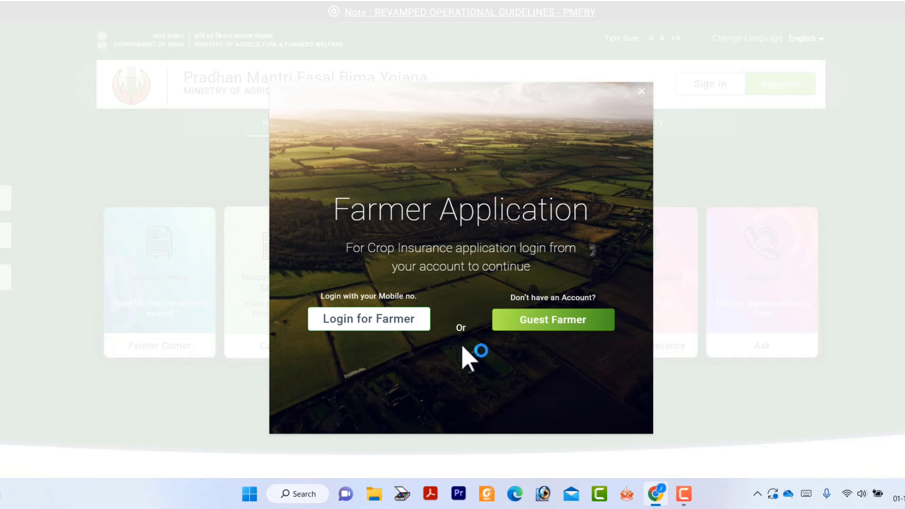
{"action": "left_click", "coordinate": [543, 325]}
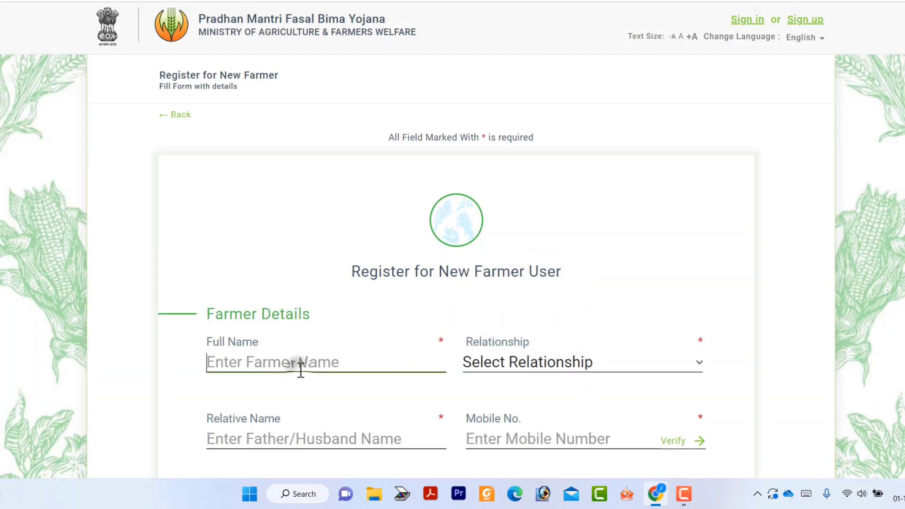
{"action": "scroll", "coordinate": [330, 327], "scroll_direction": "down", "scroll_amount": 2}
{"action": "left_click", "coordinate": [333, 330]}
{"action": "scroll", "coordinate": [325, 330], "scroll_direction": "down", "scroll_amount": 4}
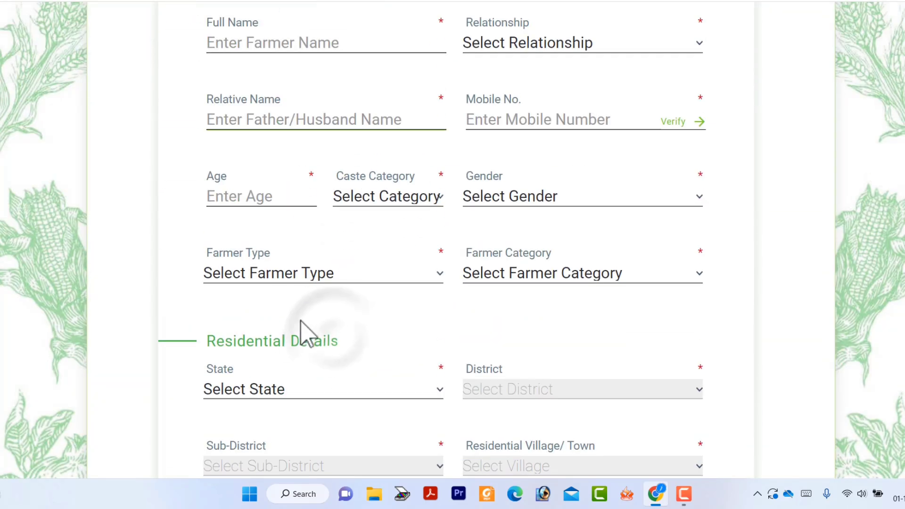
{"action": "left_click", "coordinate": [344, 279]}
{"action": "scroll", "coordinate": [340, 311], "scroll_direction": "down", "scroll_amount": 10}
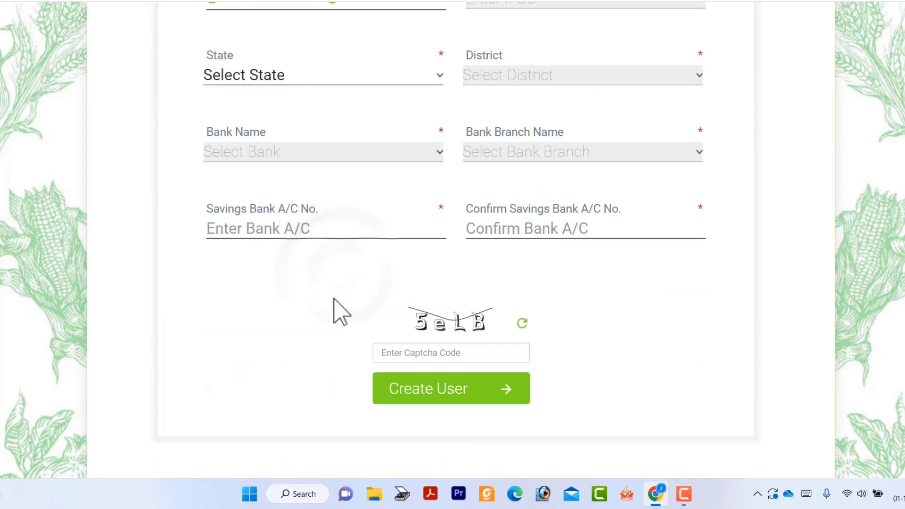
{"action": "scroll", "coordinate": [344, 320], "scroll_direction": "down", "scroll_amount": 3}
{"action": "scroll", "coordinate": [354, 327], "scroll_direction": "up", "scroll_amount": 18}
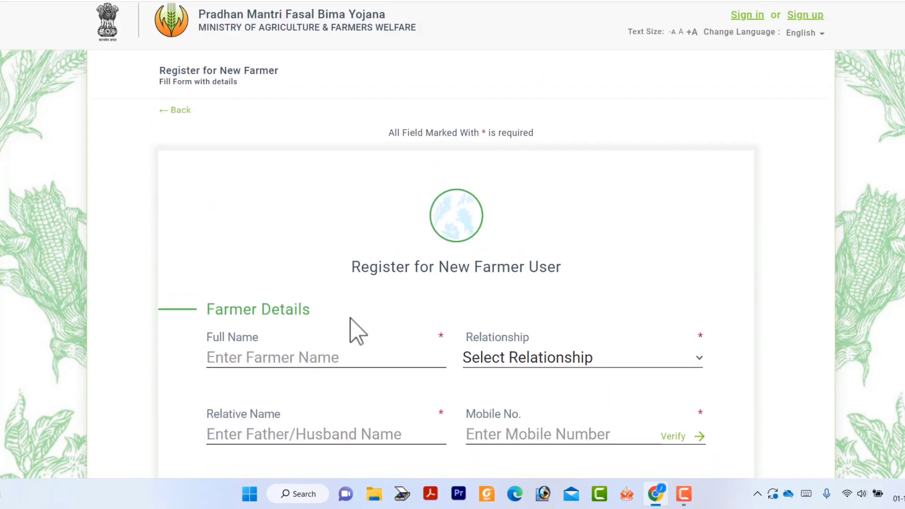
Return from the registration form to the home page and open the CSC Login
{"action": "left_click", "coordinate": [173, 106]}
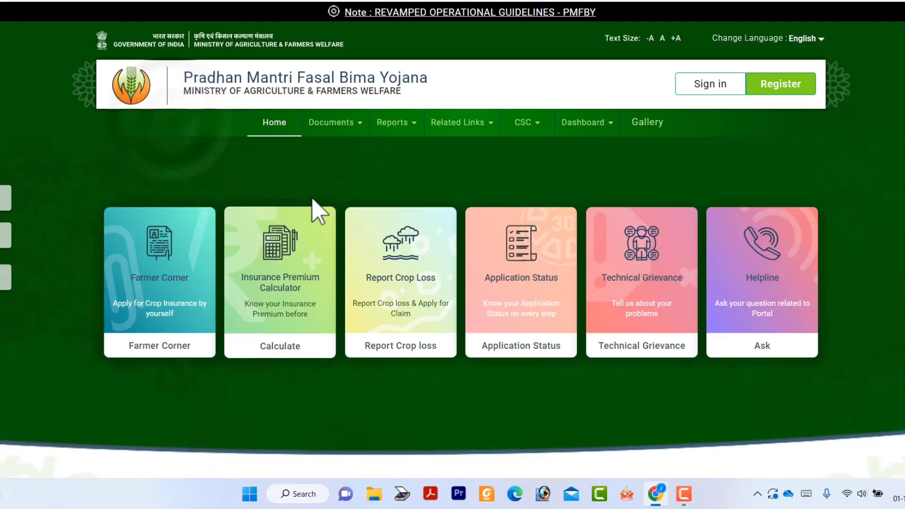
{"action": "left_click", "coordinate": [529, 121]}
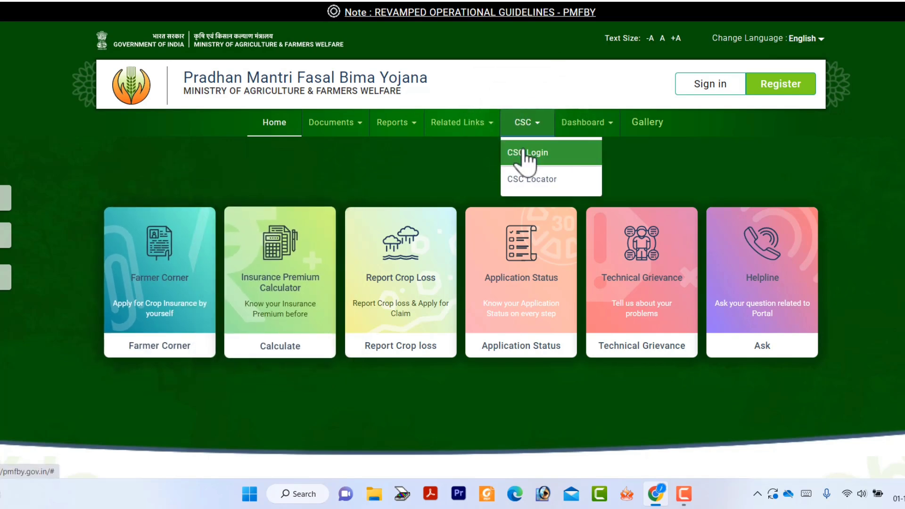
{"action": "left_click", "coordinate": [524, 152]}
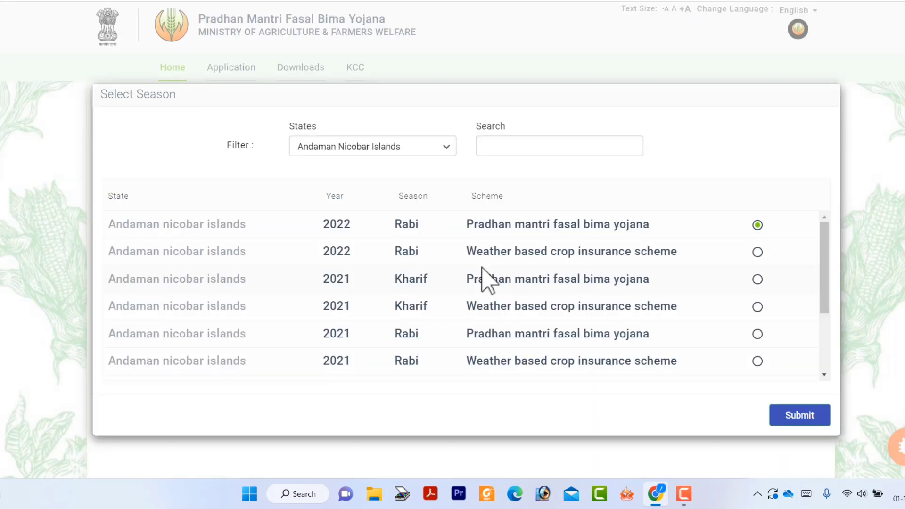
Filter the seasons by Rajasthan and submit the 2022 Rabi season under Pradhan Mantri Fasal Bima Yojana
{"action": "left_click", "coordinate": [430, 150]}
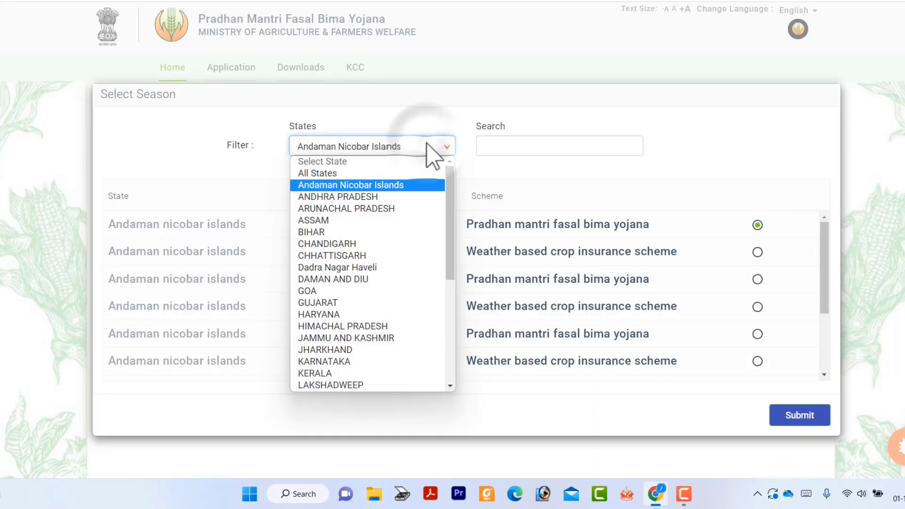
{"action": "scroll", "coordinate": [387, 340], "scroll_direction": "down", "scroll_amount": 4}
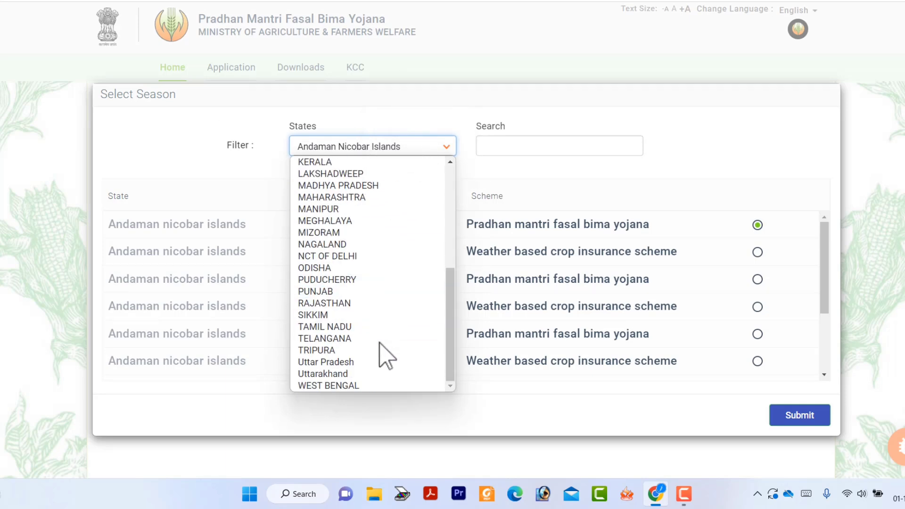
{"action": "left_click", "coordinate": [346, 304]}
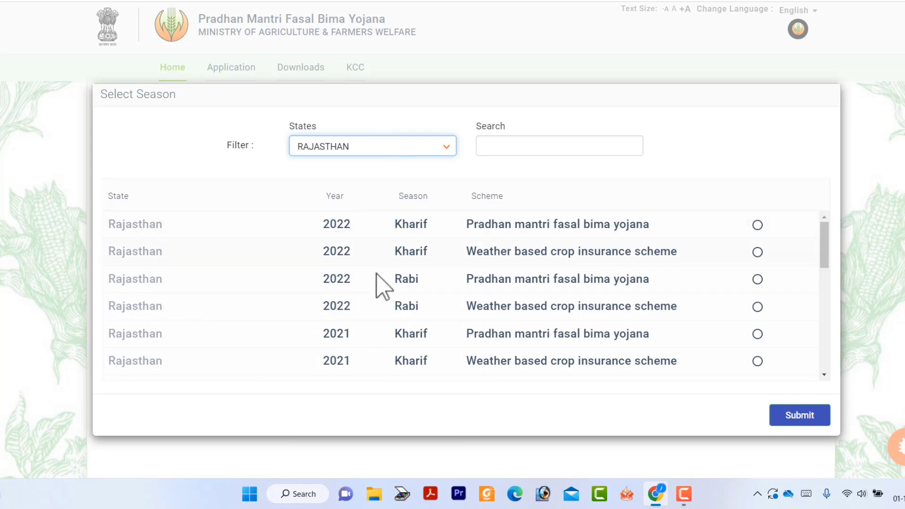
{"action": "left_click_drag", "start_coordinate": [479, 278], "coordinate": [675, 289]}
{"action": "left_click", "coordinate": [330, 286]}
{"action": "left_click_drag", "start_coordinate": [327, 278], "coordinate": [345, 278]}
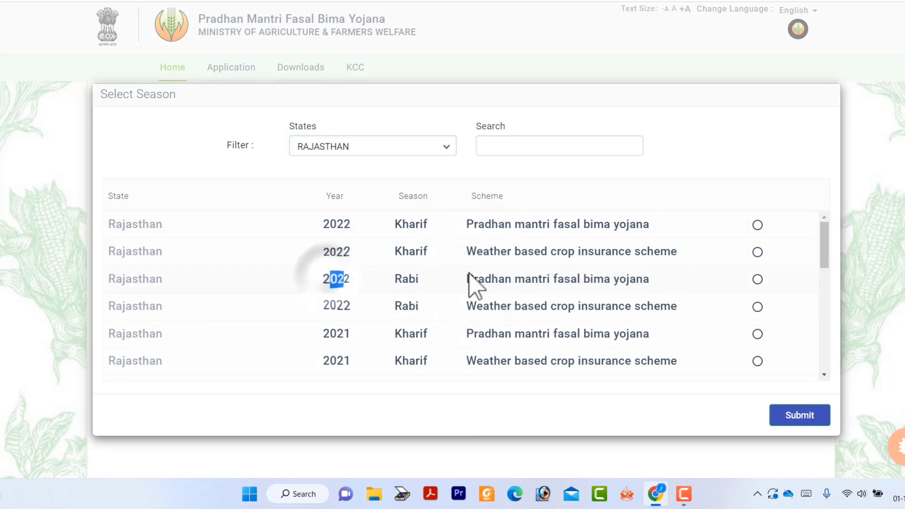
{"action": "left_click", "coordinate": [758, 280]}
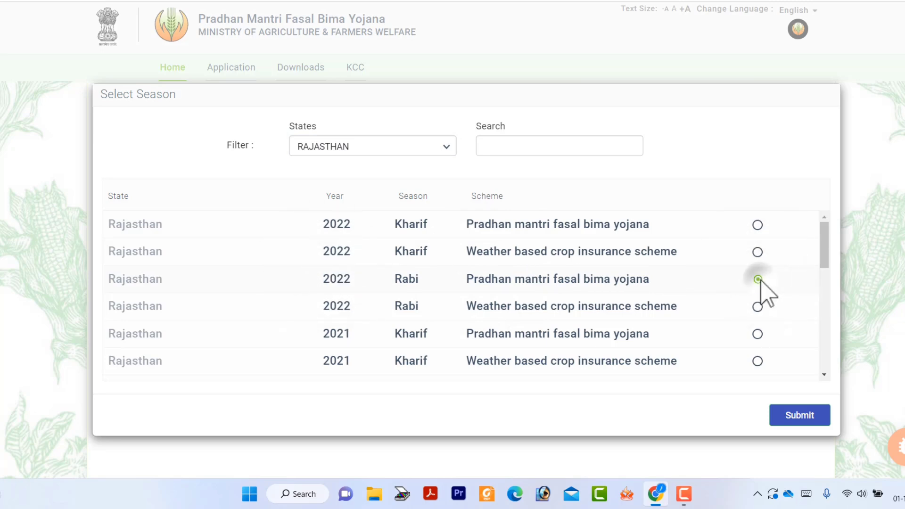
{"action": "left_click", "coordinate": [799, 416]}
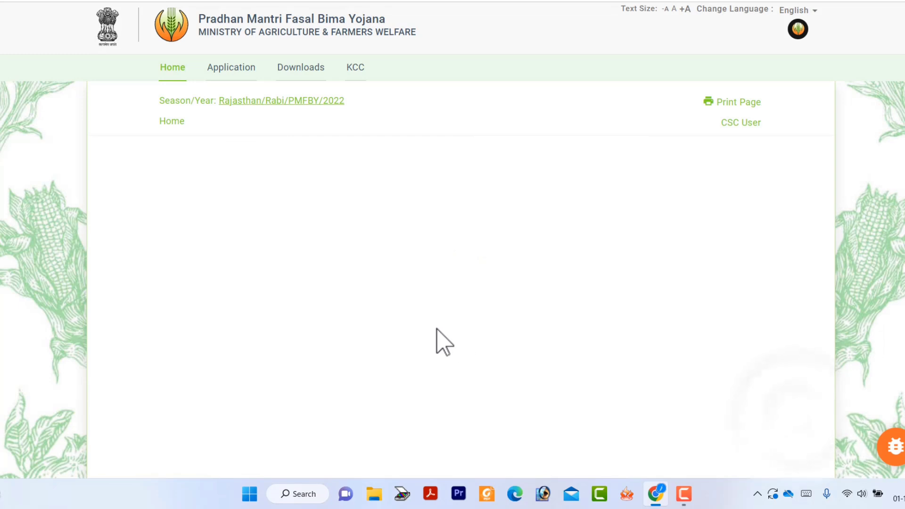
Open the Application Form for CSC applications and go to its Bank section
{"action": "left_click", "coordinate": [229, 77]}
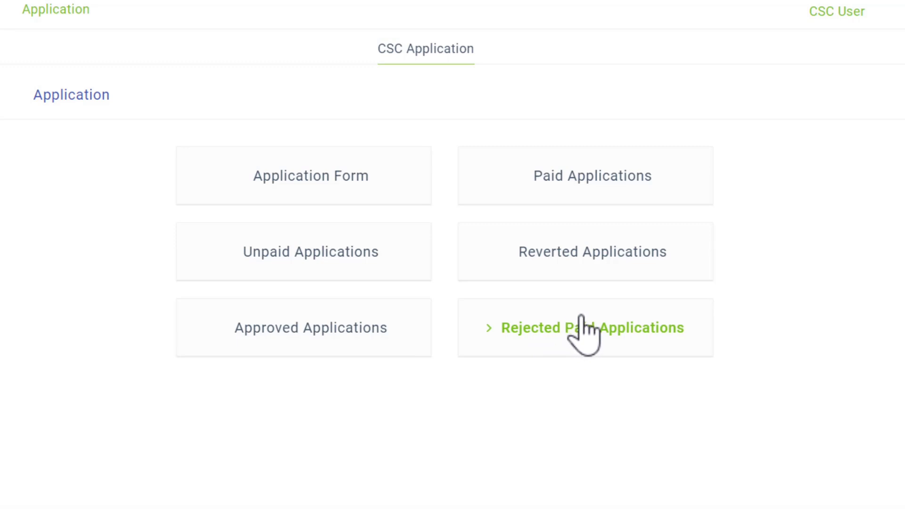
{"action": "left_click", "coordinate": [334, 182]}
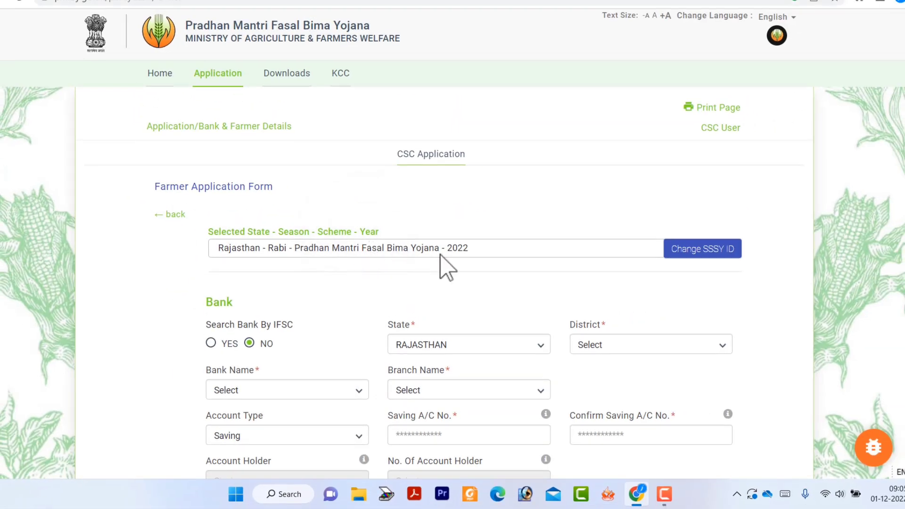
{"action": "scroll", "coordinate": [446, 267], "scroll_direction": "down", "scroll_amount": 3}
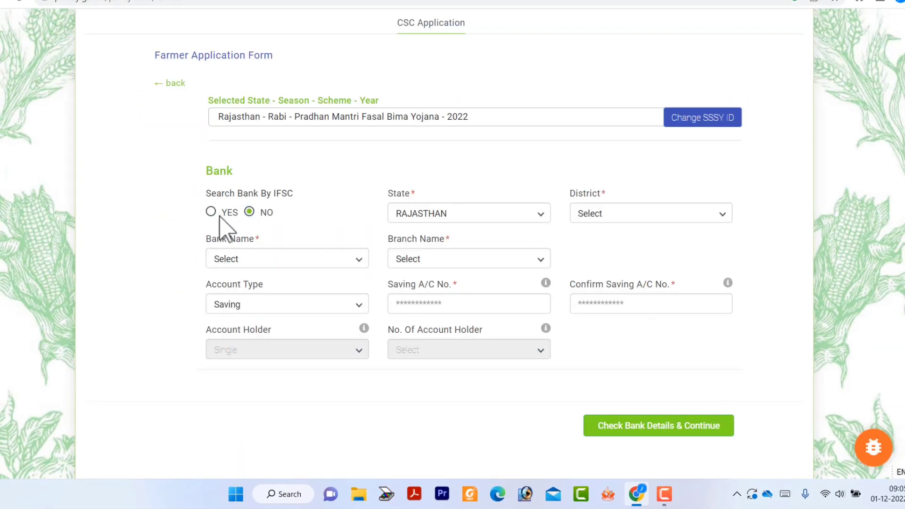
Switch the bank lookup to search by IFSC and verify the code SBIN0031170
{"action": "left_click_drag", "start_coordinate": [202, 171], "coordinate": [302, 216]}
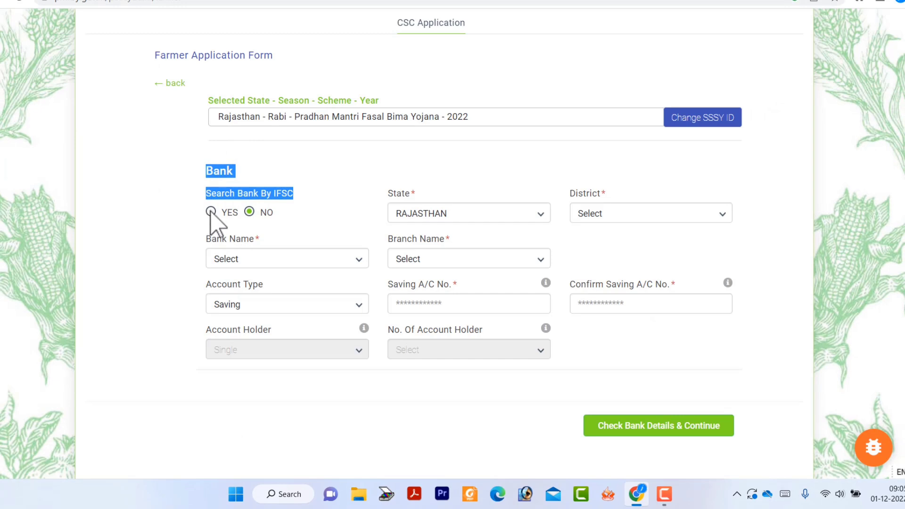
{"action": "left_click", "coordinate": [211, 213]}
{"action": "left_click", "coordinate": [320, 215]}
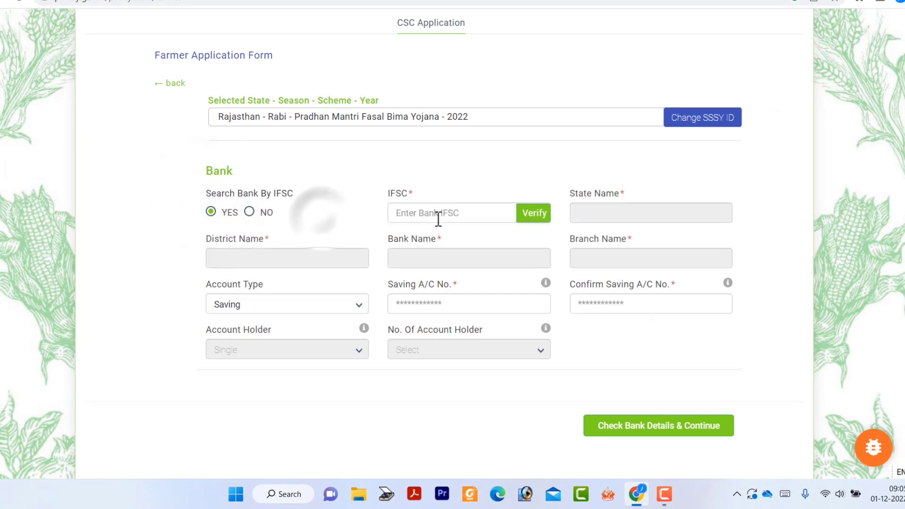
{"action": "left_click", "coordinate": [442, 215]}
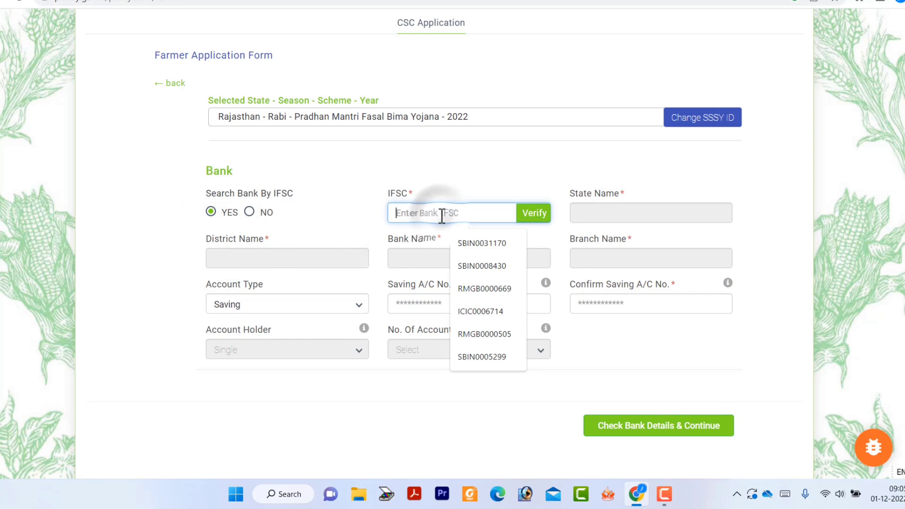
{"action": "left_click", "coordinate": [473, 242]}
{"action": "left_click", "coordinate": [541, 216]}
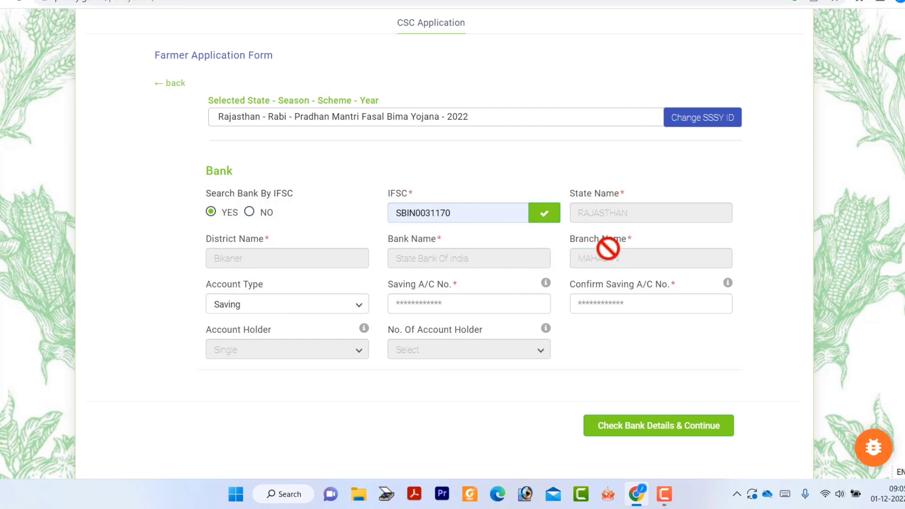
Set the account type to Saving, go through both savings account number fields, and check the bank details to continue
{"action": "left_click", "coordinate": [348, 304]}
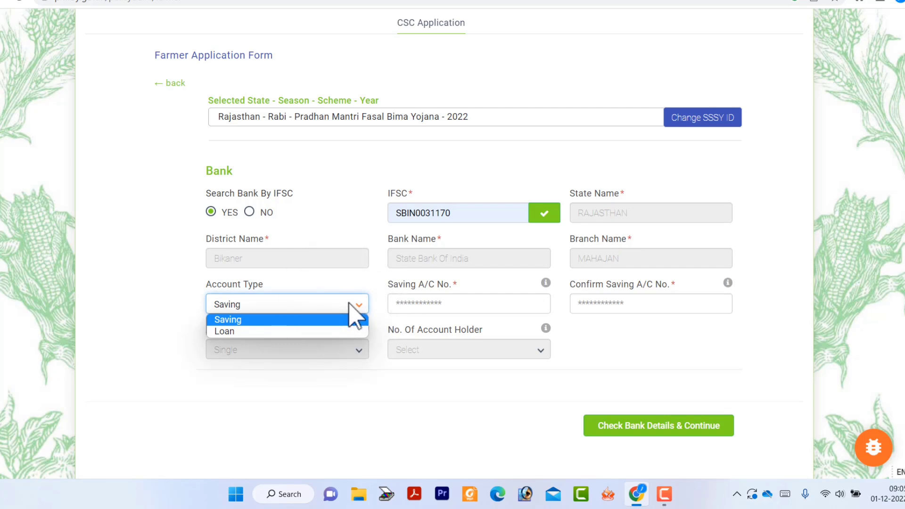
{"action": "left_click", "coordinate": [332, 320]}
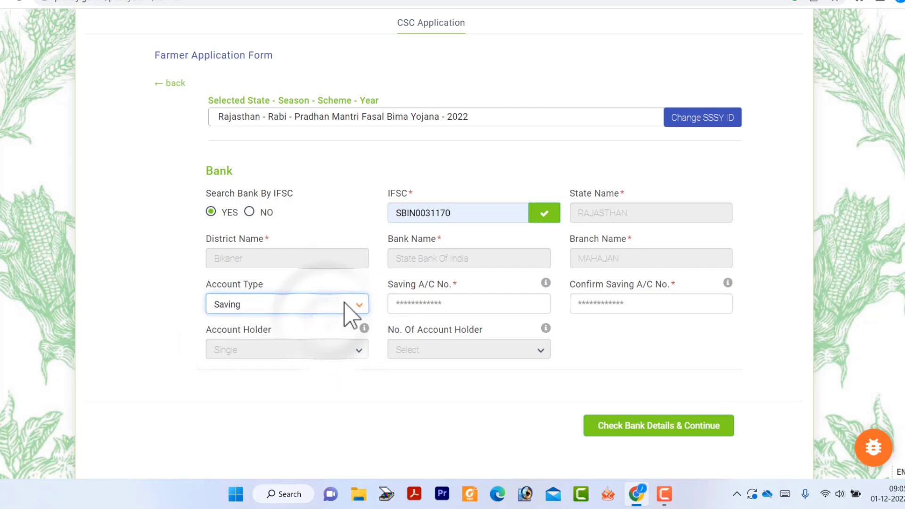
{"action": "left_click", "coordinate": [460, 308]}
{"action": "left_click", "coordinate": [606, 298]}
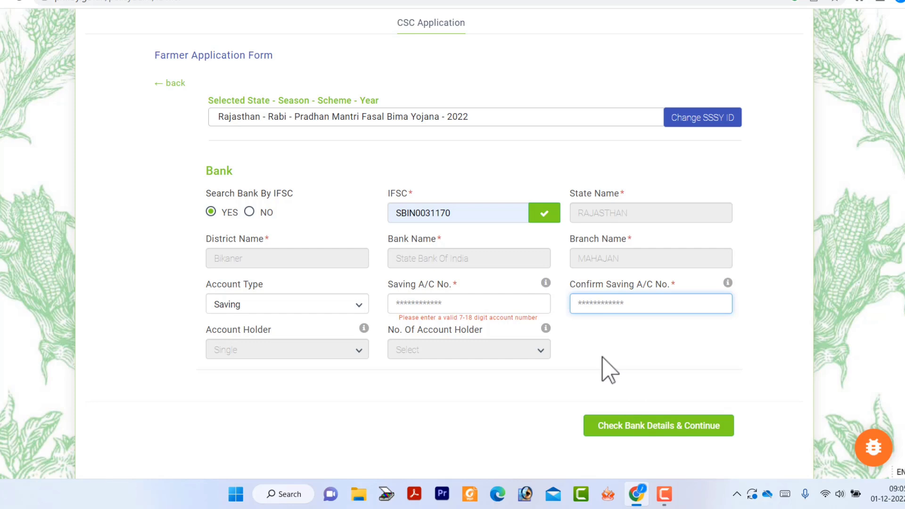
{"action": "left_click", "coordinate": [500, 297]}
{"action": "left_click", "coordinate": [603, 300]}
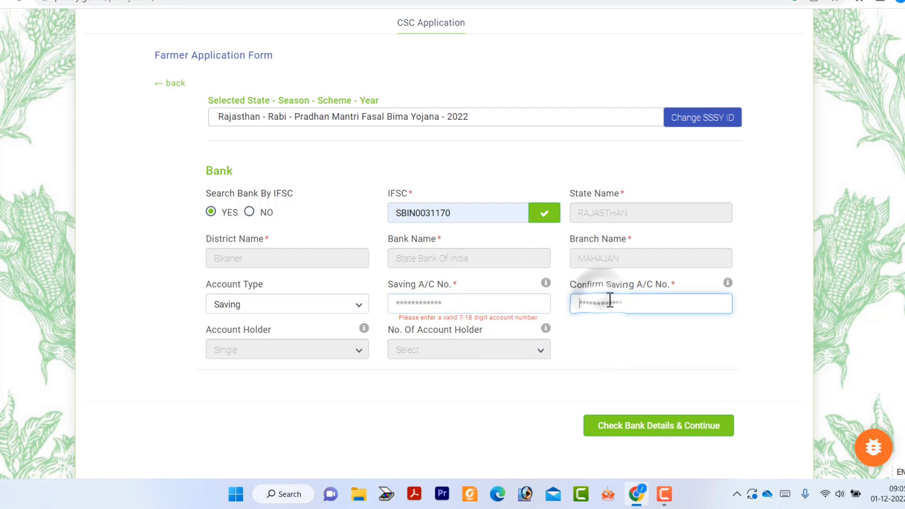
{"action": "left_click", "coordinate": [631, 427]}
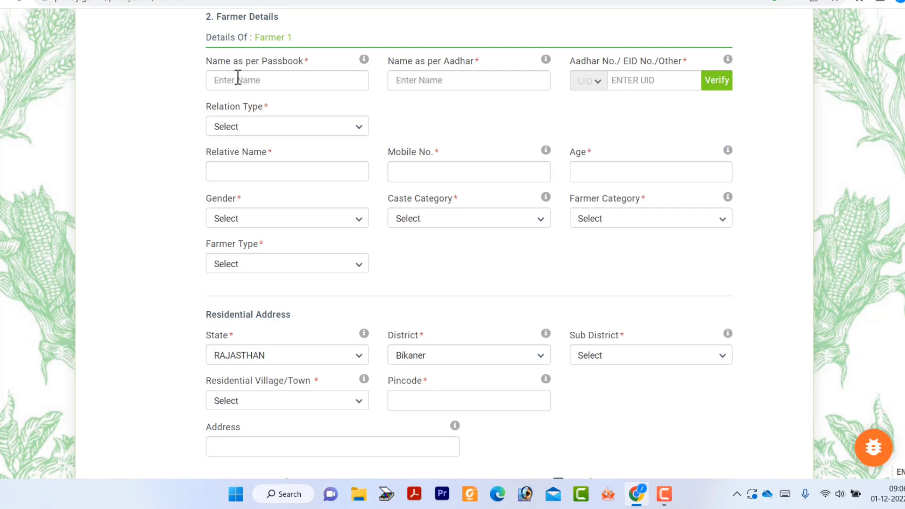
Review the farmer's passbook and Aadhar name fields and set the Relation Type to S/O
{"action": "left_click_drag", "start_coordinate": [212, 62], "coordinate": [309, 83]}
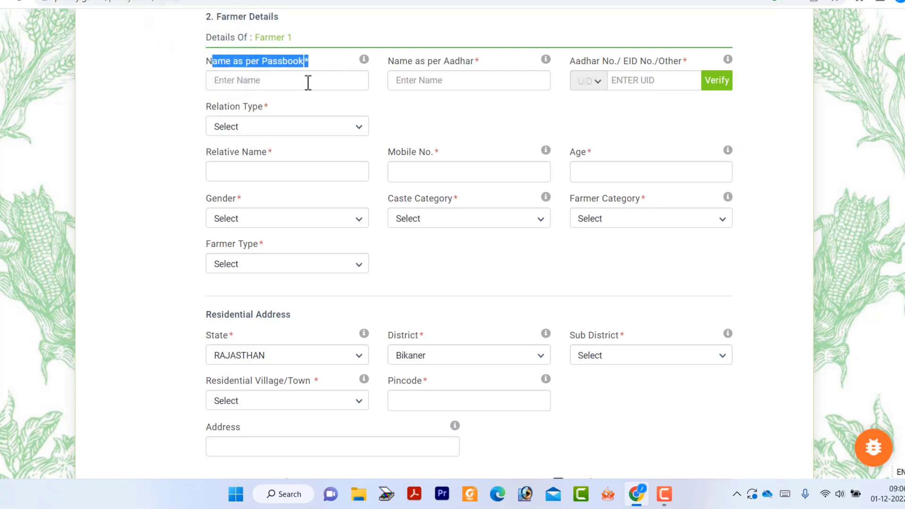
{"action": "left_click_drag", "start_coordinate": [388, 61], "coordinate": [483, 57]}
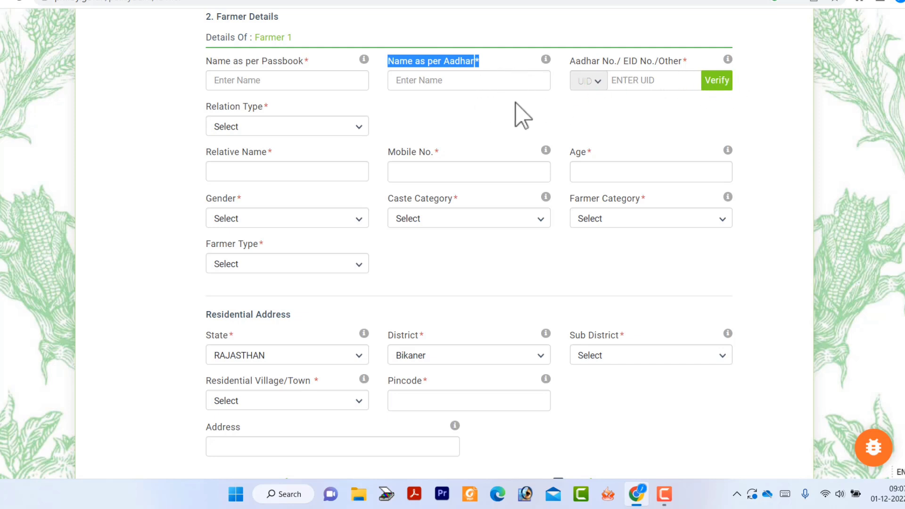
{"action": "left_click_drag", "start_coordinate": [201, 106], "coordinate": [275, 111]}
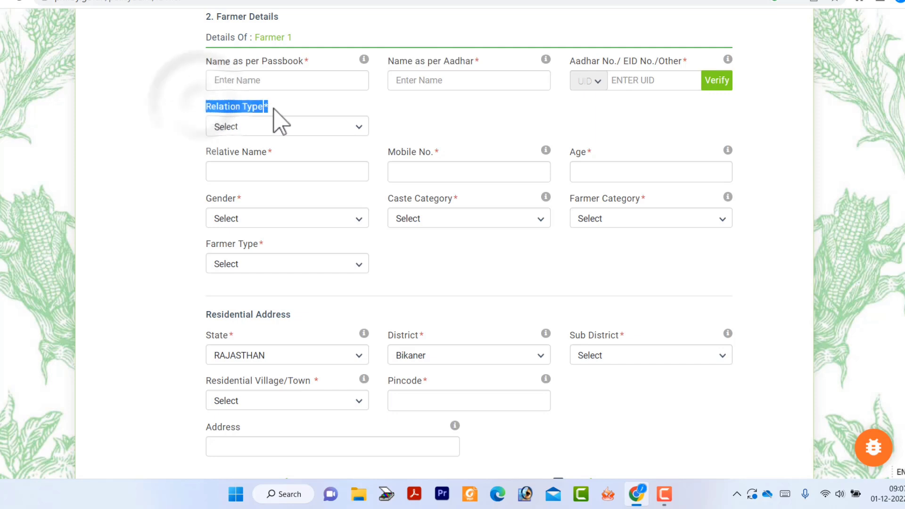
{"action": "left_click", "coordinate": [278, 125]}
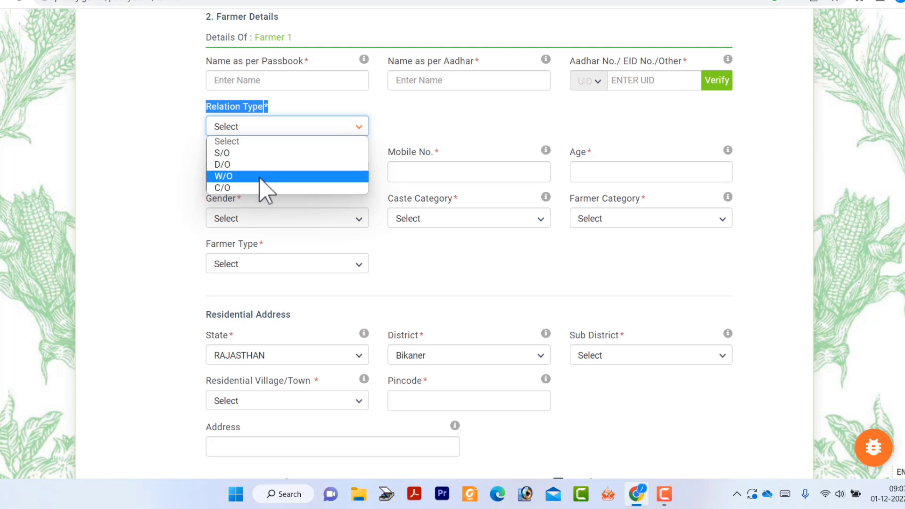
{"action": "left_click", "coordinate": [258, 153]}
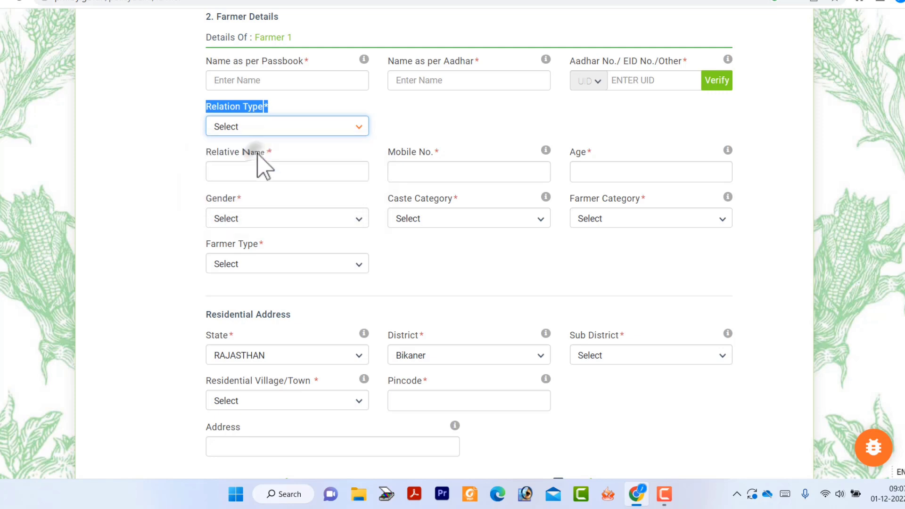
{"action": "left_click", "coordinate": [181, 146]}
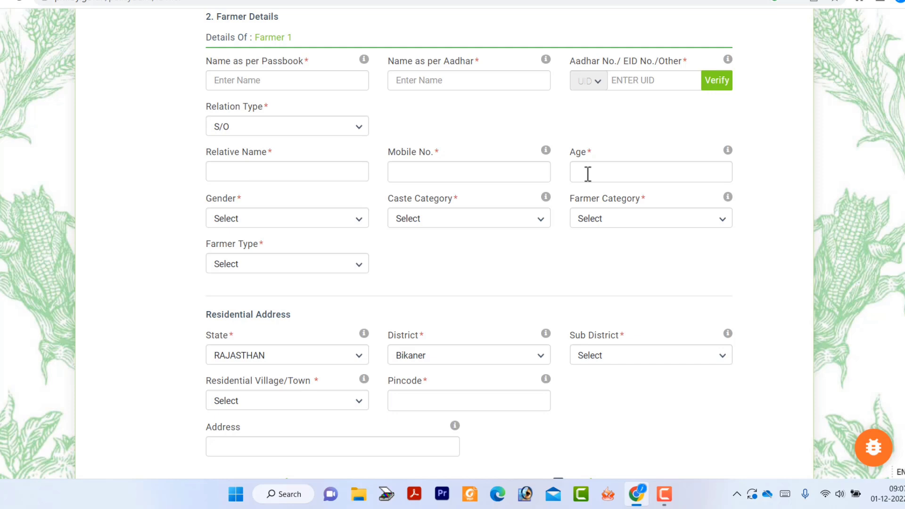
Set the farmer's gender to Male, caste category to General, farmer category to Owner and farmer type to Other
{"action": "left_click", "coordinate": [316, 221]}
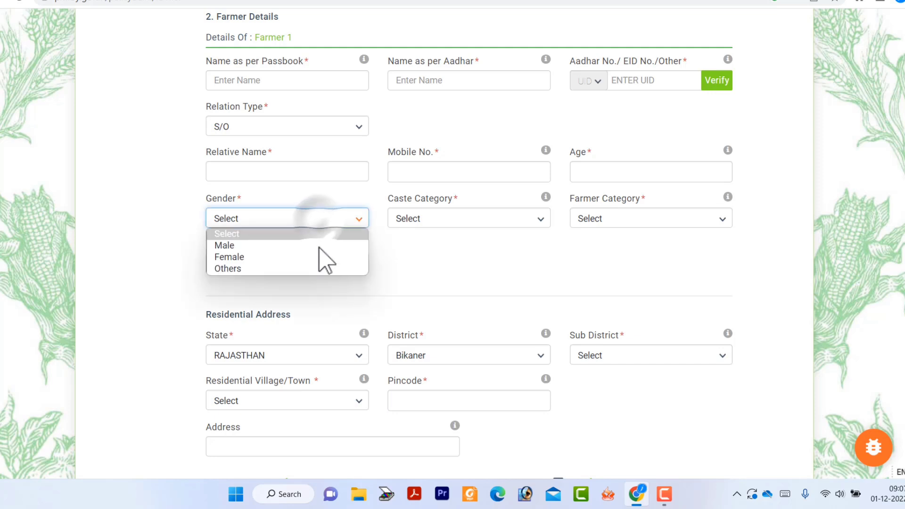
{"action": "left_click", "coordinate": [322, 246]}
{"action": "left_click", "coordinate": [451, 220]}
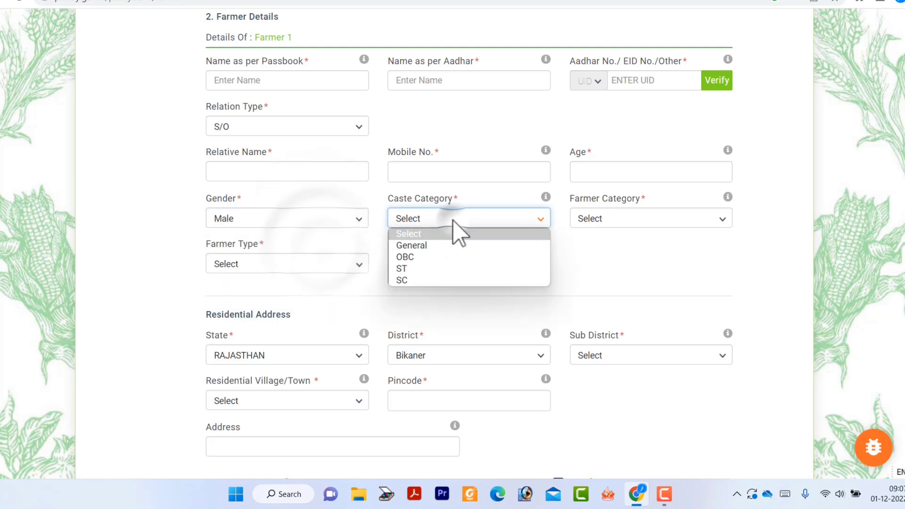
{"action": "left_click", "coordinate": [459, 246]}
{"action": "left_click", "coordinate": [618, 220]}
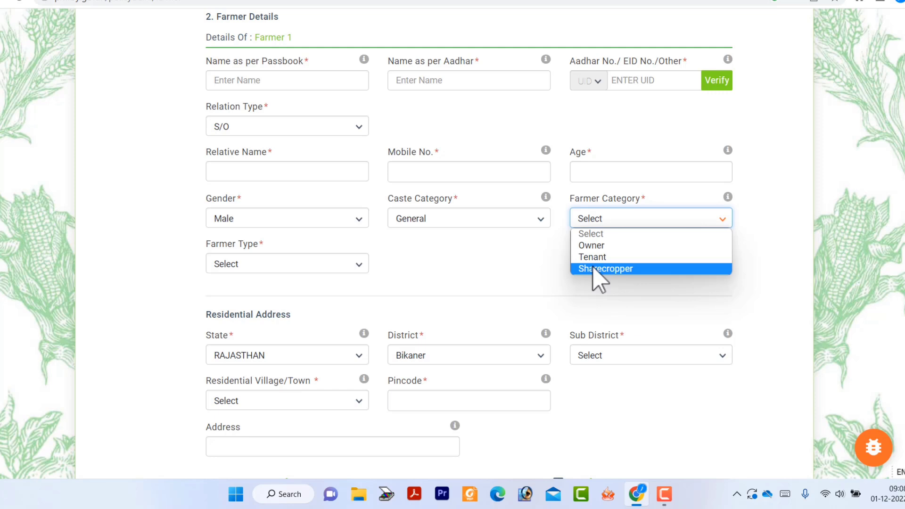
{"action": "left_click", "coordinate": [595, 245]}
{"action": "left_click", "coordinate": [323, 266]}
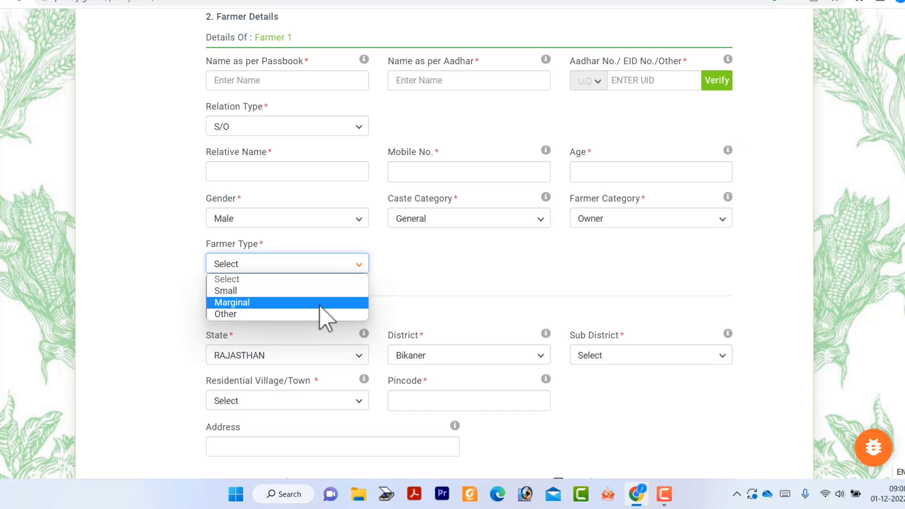
{"action": "left_click", "coordinate": [300, 315]}
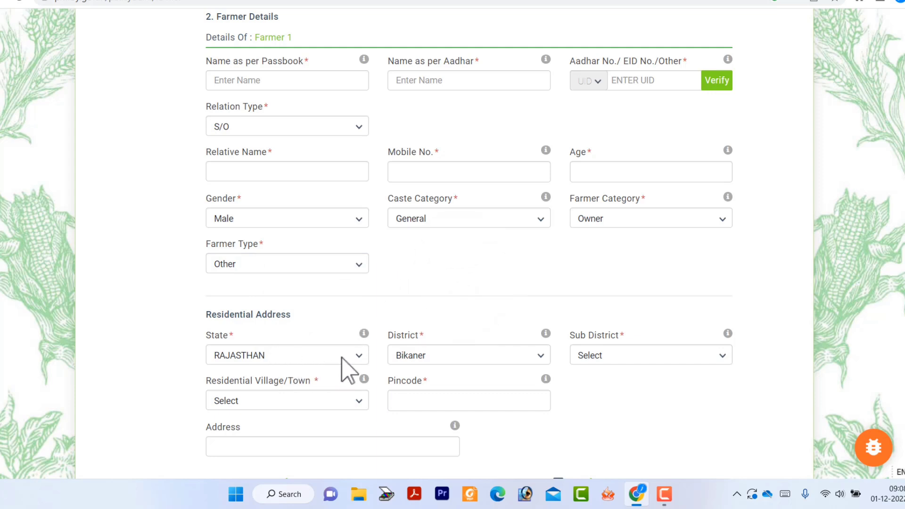
Set the residential sub district to Lunkaransar and the village to 196 Rd, and fill in the farmer's address
{"action": "left_click", "coordinate": [611, 360]}
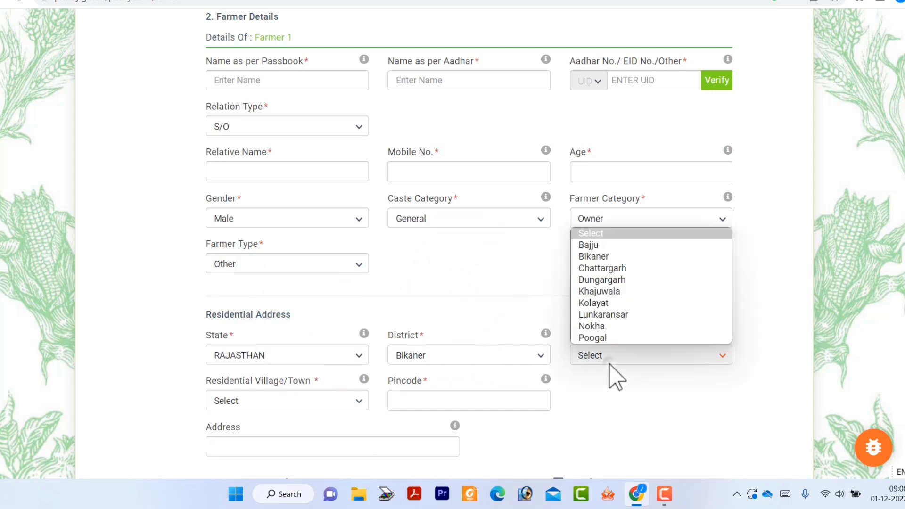
{"action": "left_click", "coordinate": [632, 316]}
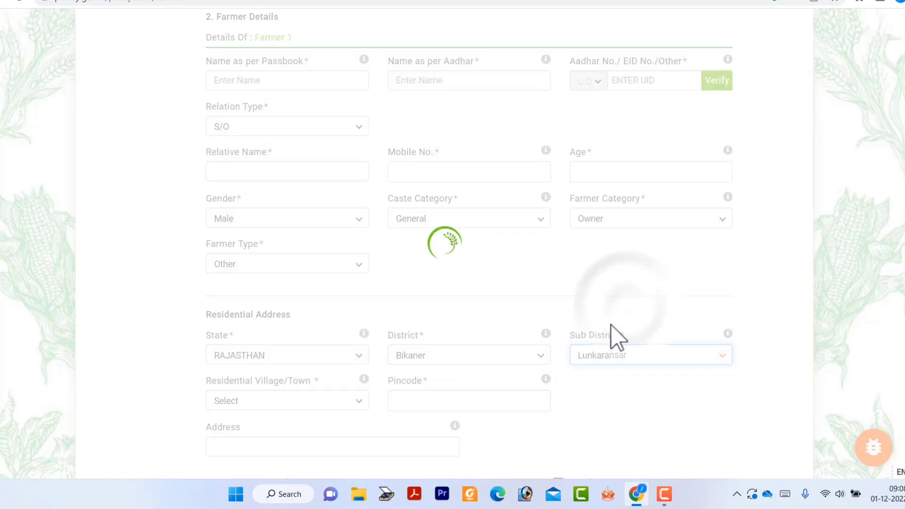
{"action": "left_click", "coordinate": [316, 405]}
{"action": "scroll", "coordinate": [321, 377], "scroll_direction": "down", "scroll_amount": 15}
{"action": "scroll", "coordinate": [311, 330], "scroll_direction": "up", "scroll_amount": 8}
{"action": "left_click", "coordinate": [302, 276]}
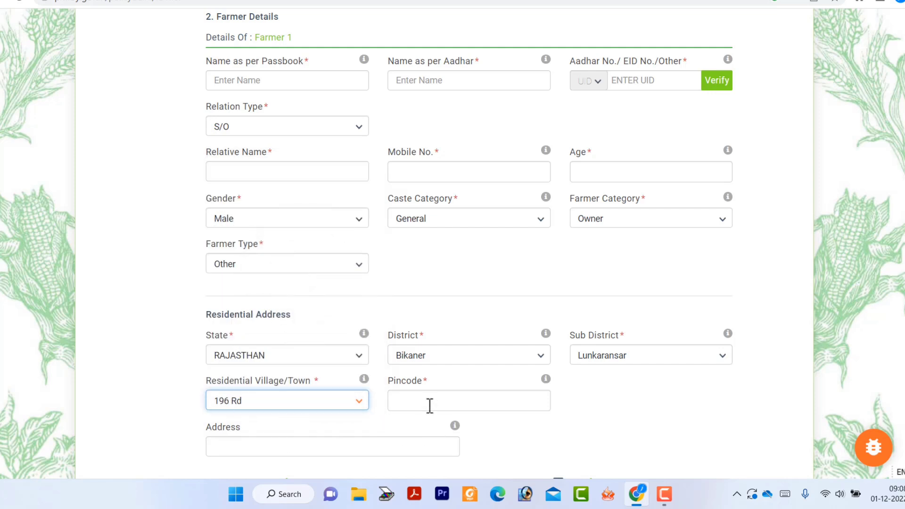
{"action": "left_click", "coordinate": [404, 445]}
{"action": "type", "text": "mahajan"}
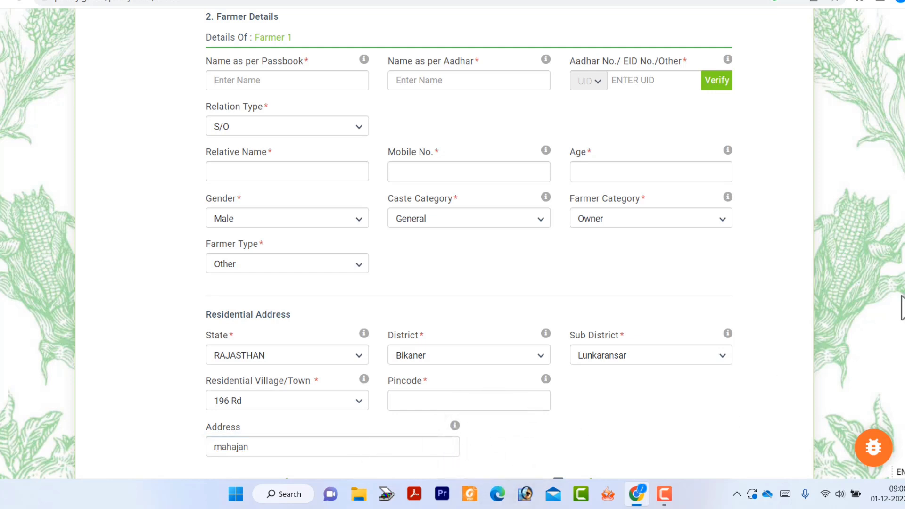
Set the Nominee Relationship to S/O and mark the nominee as declared later
{"action": "scroll", "coordinate": [469, 235], "scroll_direction": "down", "scroll_amount": 6}
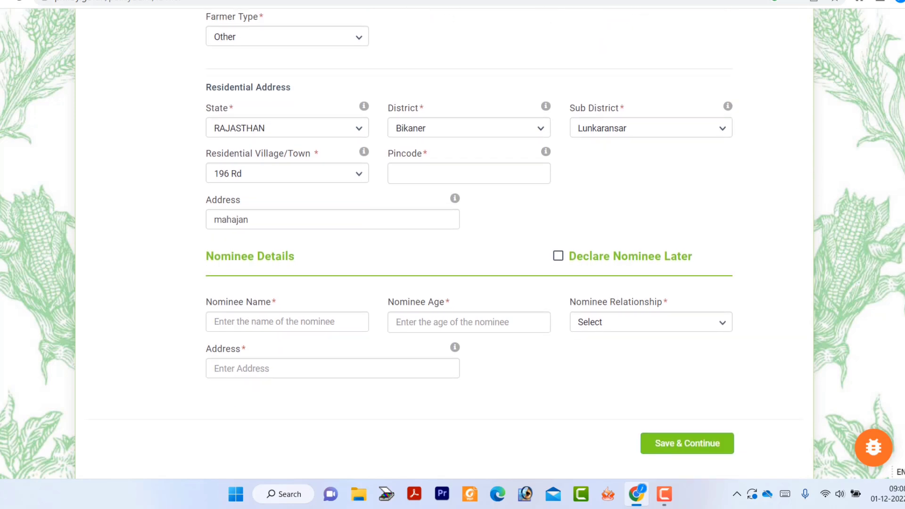
{"action": "scroll", "coordinate": [469, 243], "scroll_direction": "down", "scroll_amount": 1}
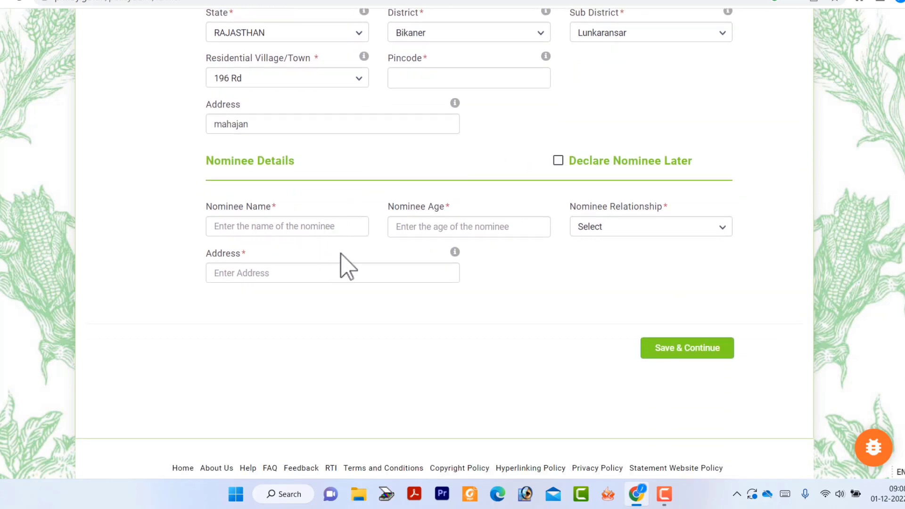
{"action": "left_click", "coordinate": [559, 161]}
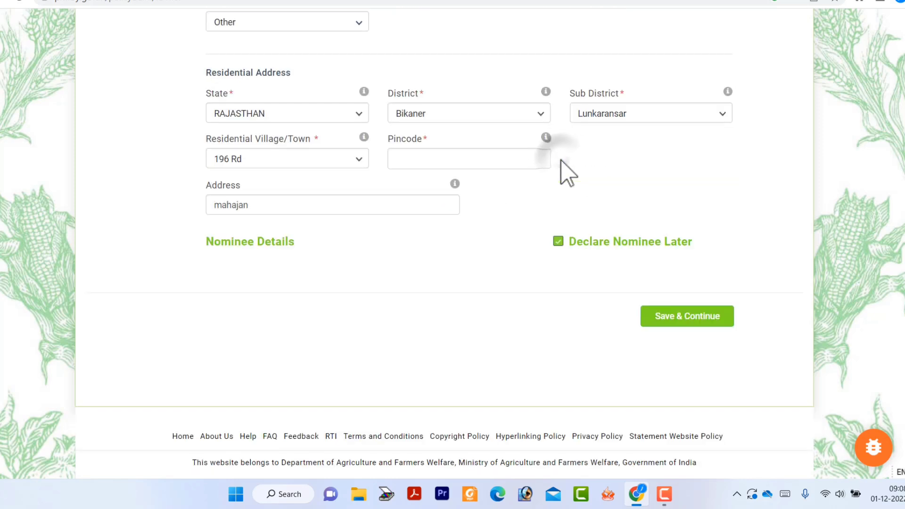
{"action": "left_click", "coordinate": [559, 241]}
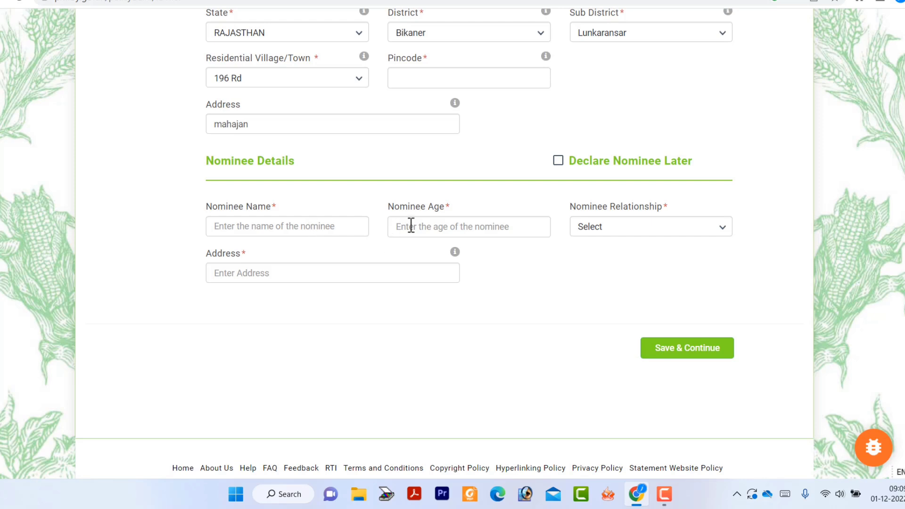
{"action": "left_click", "coordinate": [624, 227]}
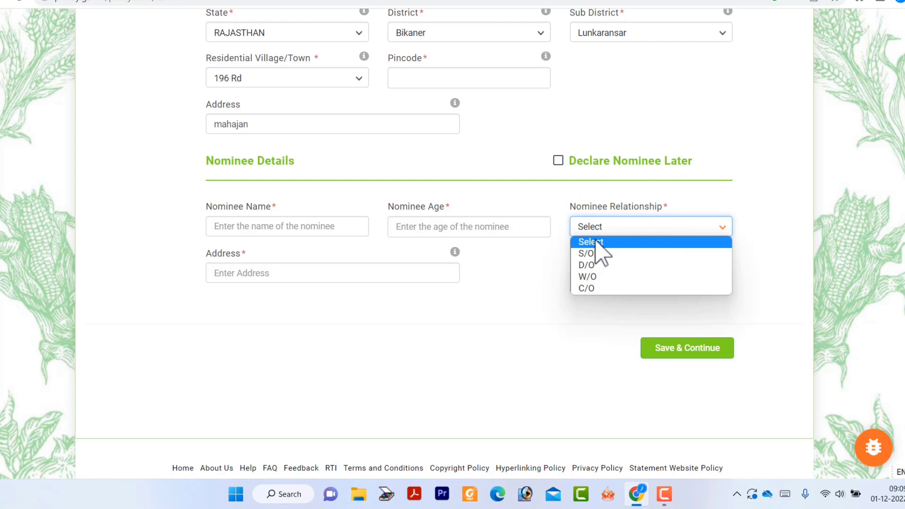
{"action": "left_click", "coordinate": [594, 254]}
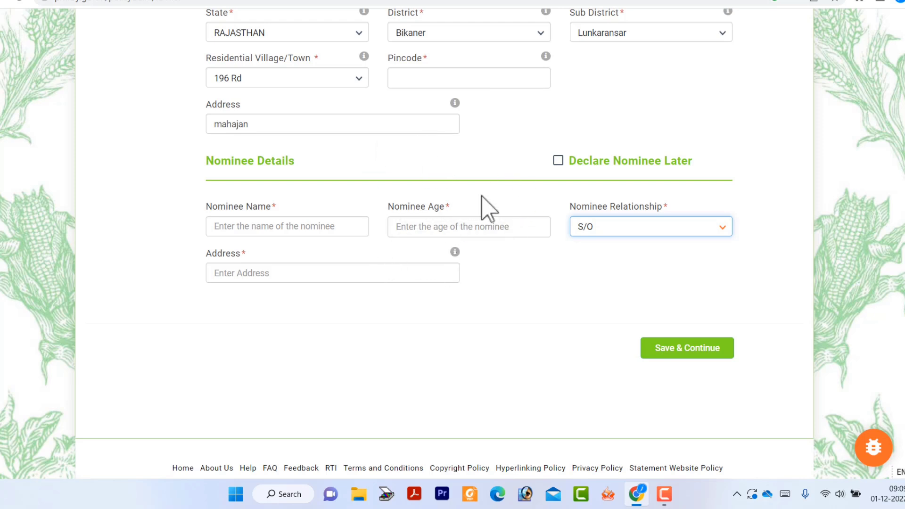
{"action": "left_click", "coordinate": [558, 160]}
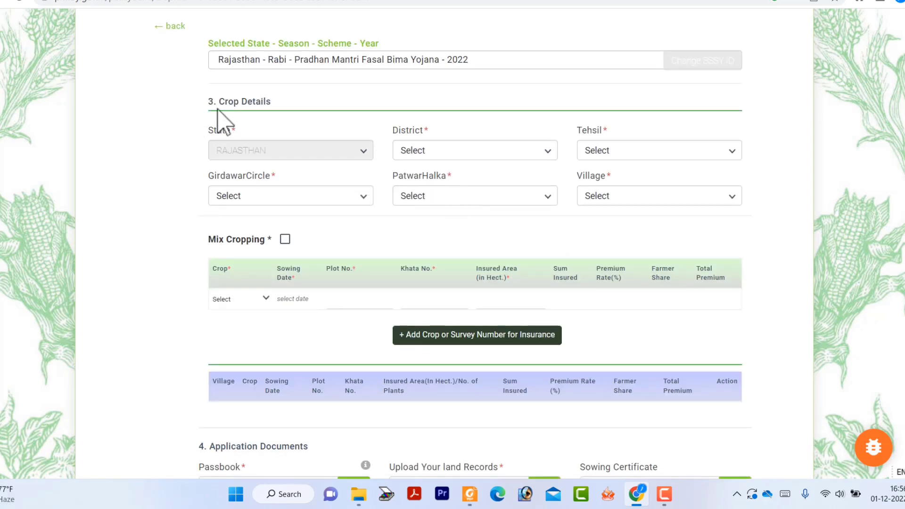
In the Crop Details section, set the district to Bikaner and the tehsil to Lunkaransar
{"action": "left_click_drag", "start_coordinate": [214, 101], "coordinate": [272, 103]}
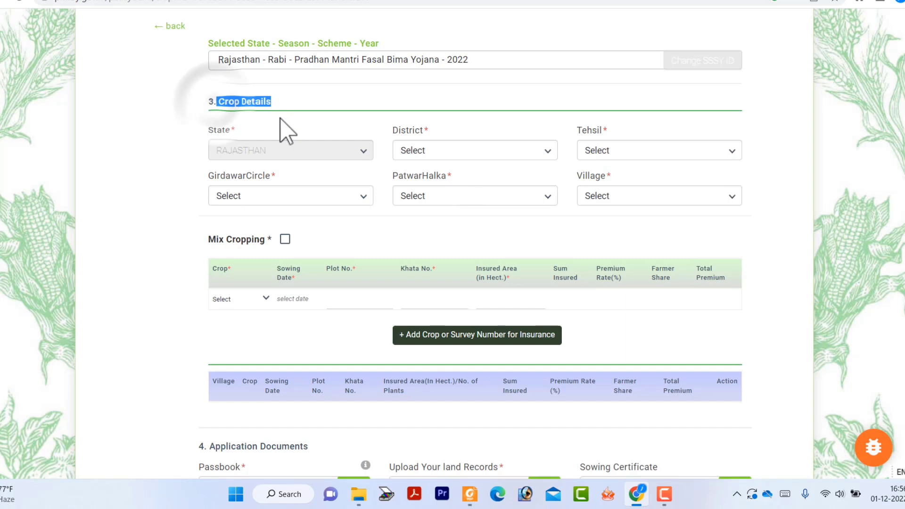
{"action": "left_click", "coordinate": [429, 152]}
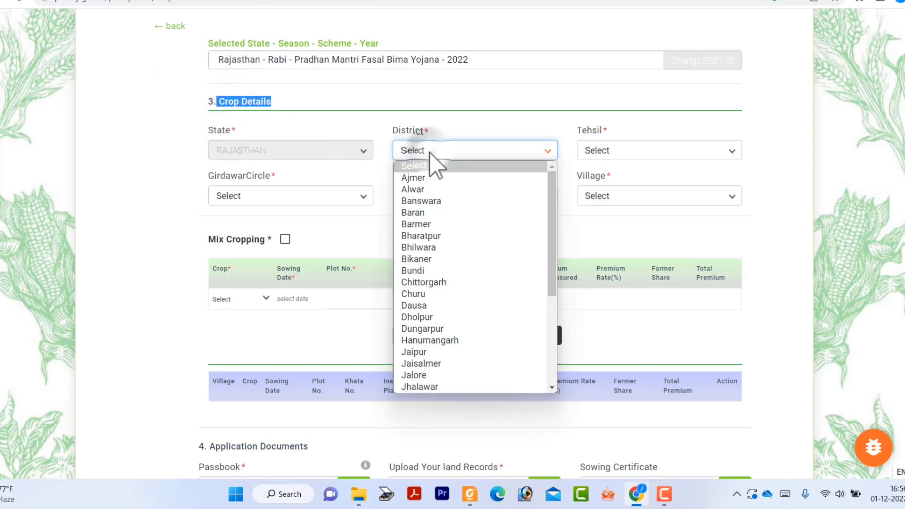
{"action": "left_click", "coordinate": [466, 260]}
{"action": "left_click", "coordinate": [633, 152]}
{"action": "left_click", "coordinate": [606, 255]}
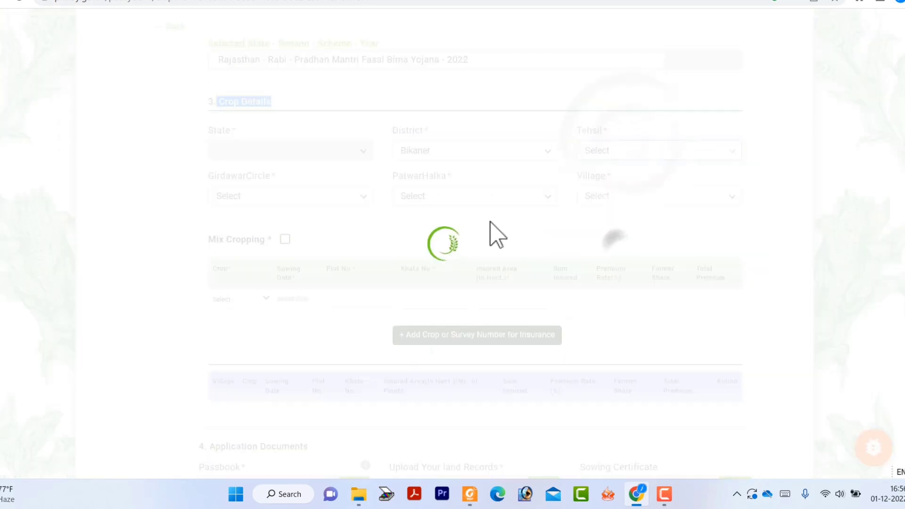
Set the crop location's GirdawarCircle to Mahajan, PatwarHalka to Manohariya and village to Manohariya
{"action": "left_click", "coordinate": [290, 197]}
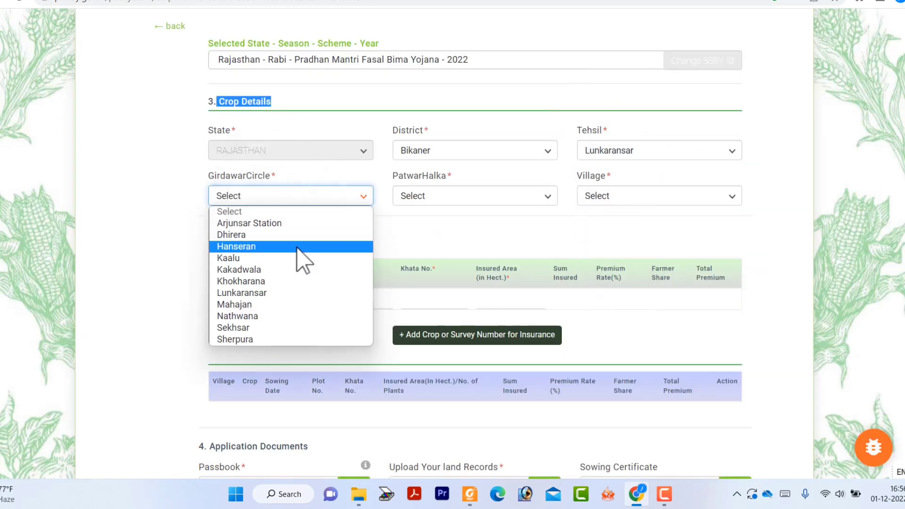
{"action": "left_click", "coordinate": [286, 305]}
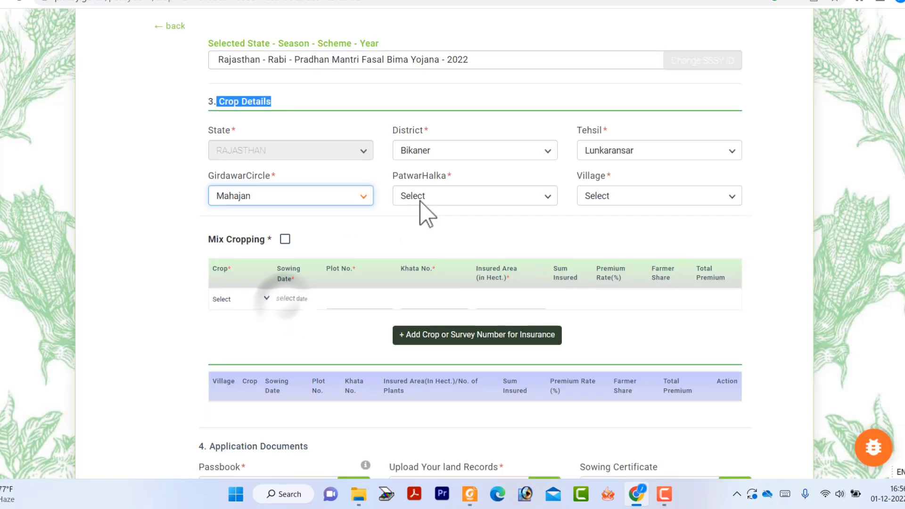
{"action": "left_click", "coordinate": [423, 201]}
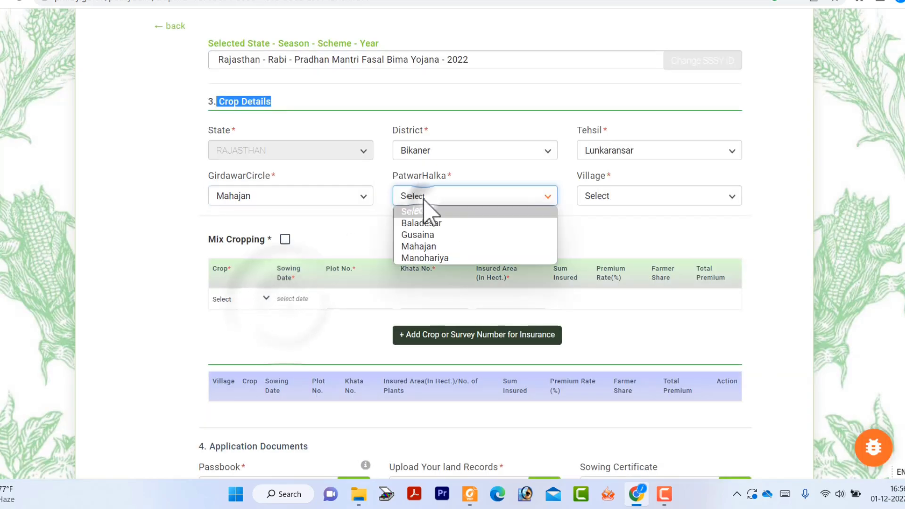
{"action": "left_click", "coordinate": [443, 258]}
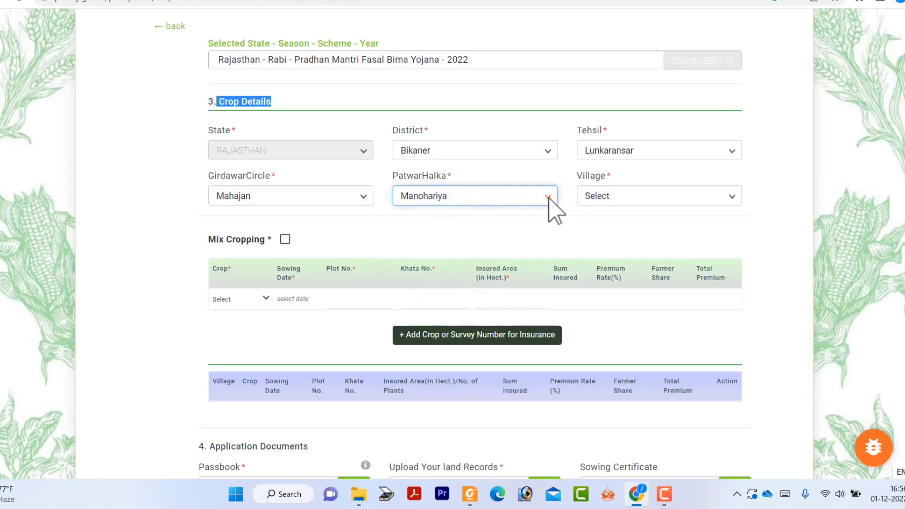
{"action": "left_click", "coordinate": [603, 197]}
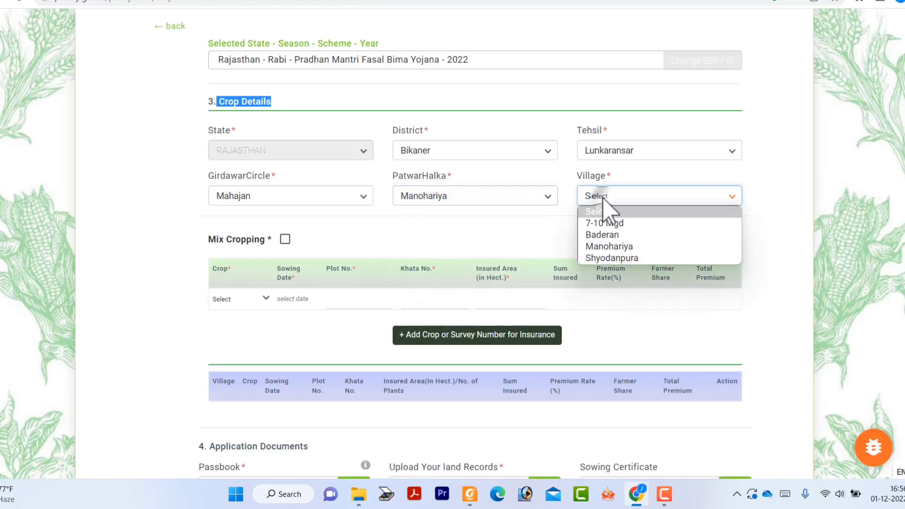
{"action": "left_click", "coordinate": [609, 248]}
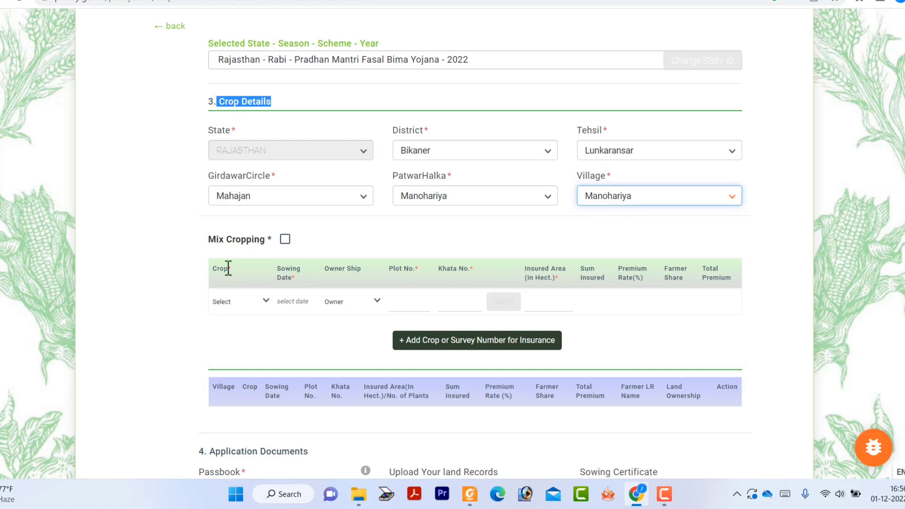
Enable Mix Cropping and select Mustard and Bengal Gram (Chana) as the crops
{"action": "left_click", "coordinate": [214, 237]}
{"action": "left_click_drag", "start_coordinate": [215, 238], "coordinate": [262, 246]}
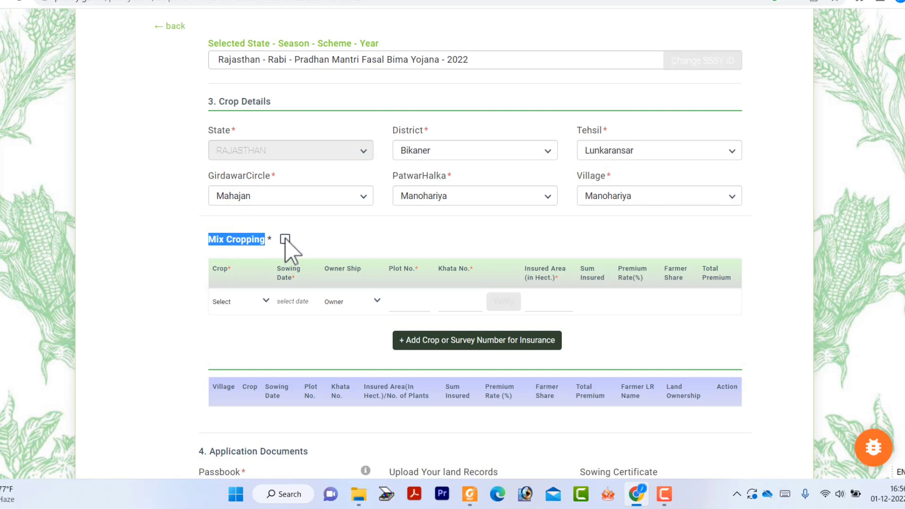
{"action": "left_click", "coordinate": [285, 239]}
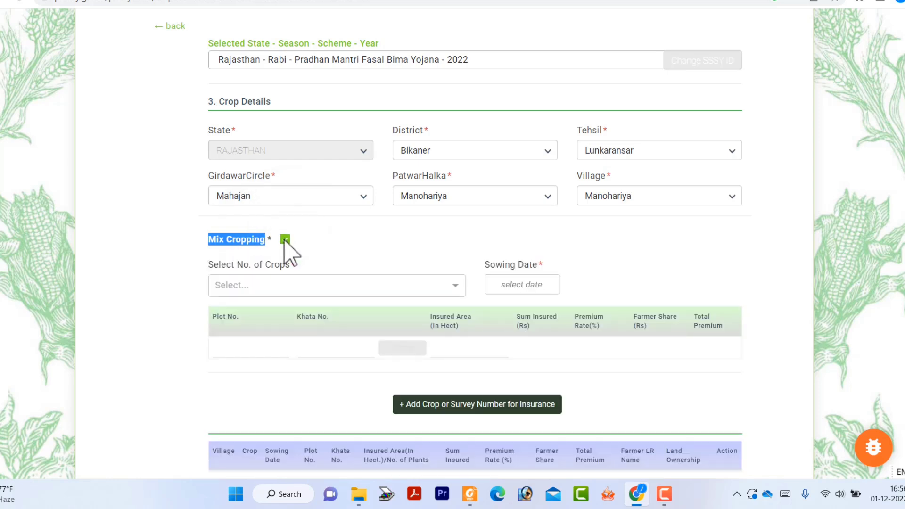
{"action": "left_click", "coordinate": [263, 287]}
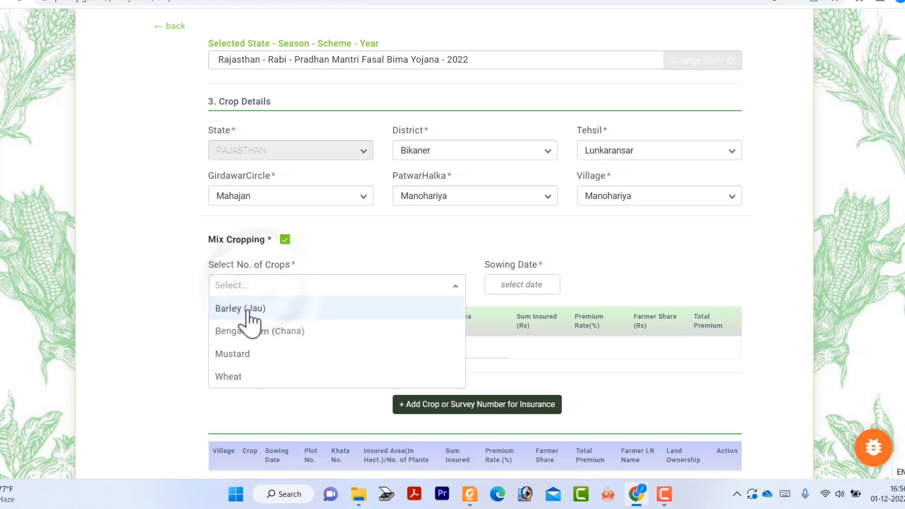
{"action": "left_click", "coordinate": [231, 357]}
{"action": "left_click", "coordinate": [376, 279]}
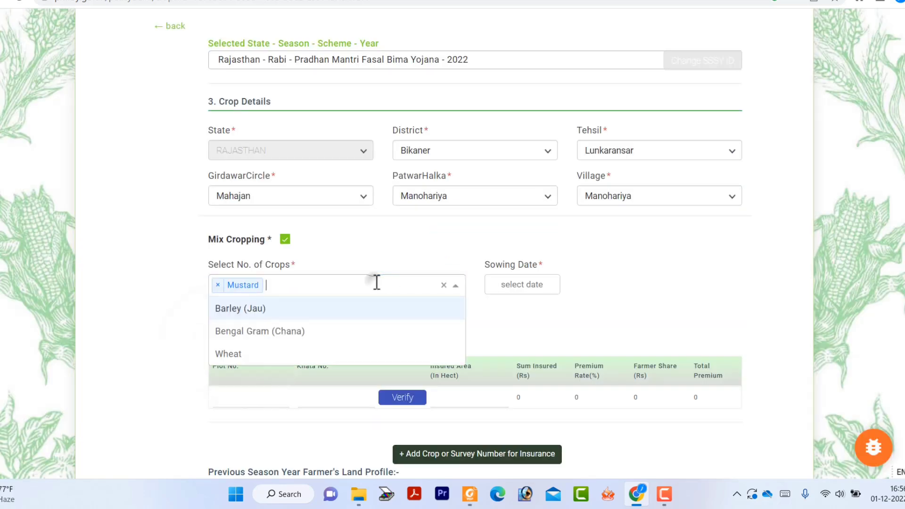
{"action": "left_click", "coordinate": [296, 335]}
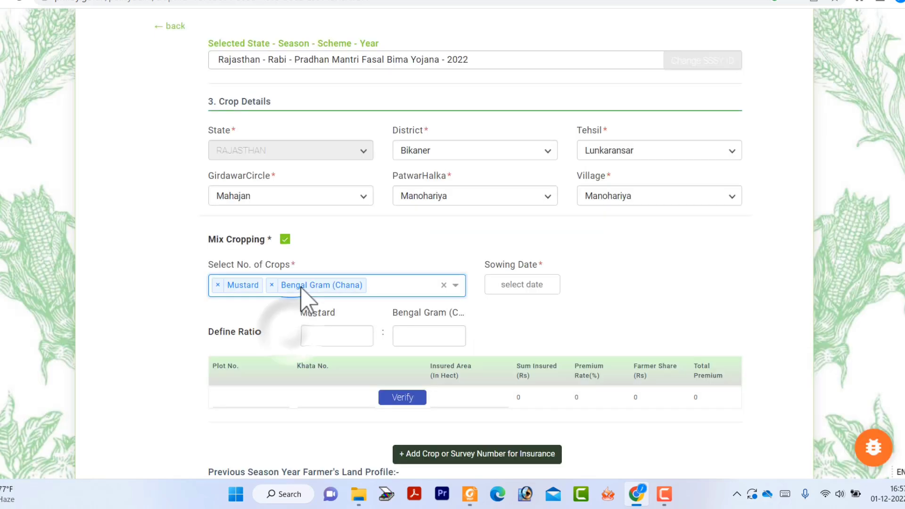
Set the mixed crops' sowing date to 25-11-2022
{"action": "left_click", "coordinate": [503, 288]}
{"action": "left_click", "coordinate": [501, 322]}
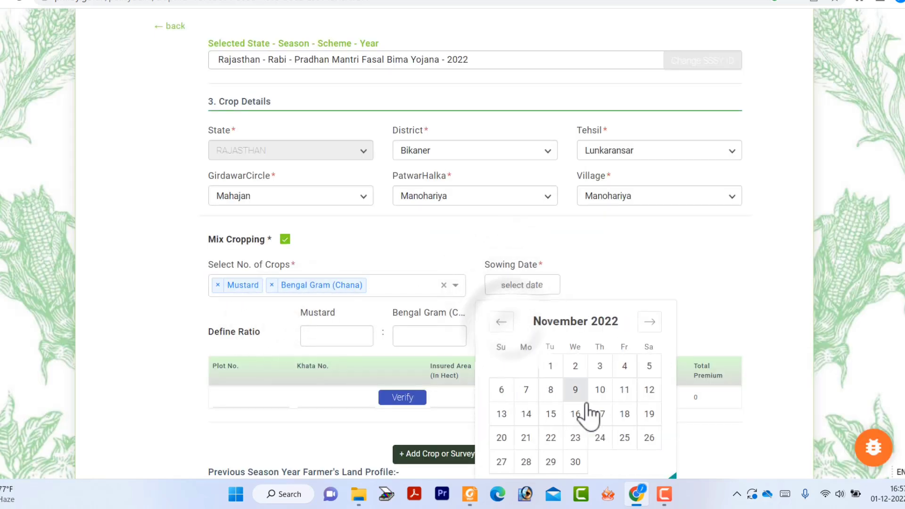
{"action": "left_click", "coordinate": [624, 437]}
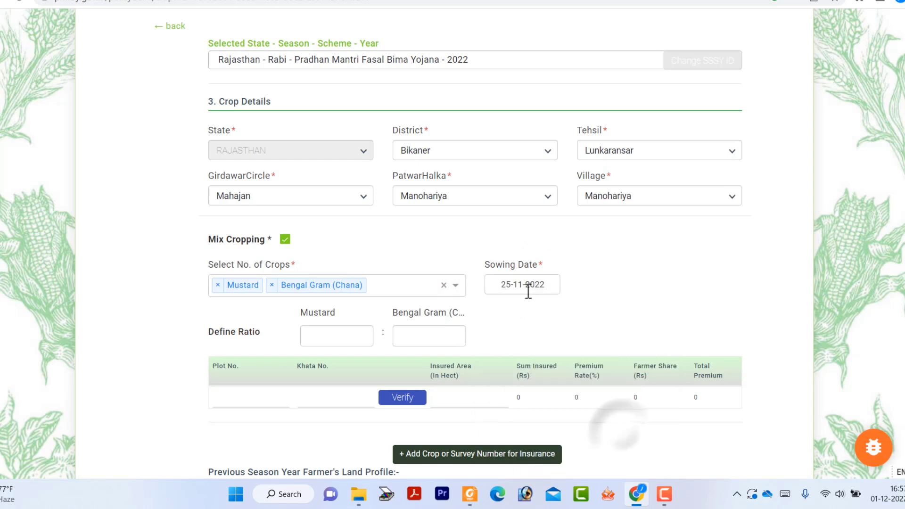
Change the sowing date of the mixed crops to 25-10-2022
{"action": "left_click", "coordinate": [527, 286]}
{"action": "left_click", "coordinate": [501, 322]}
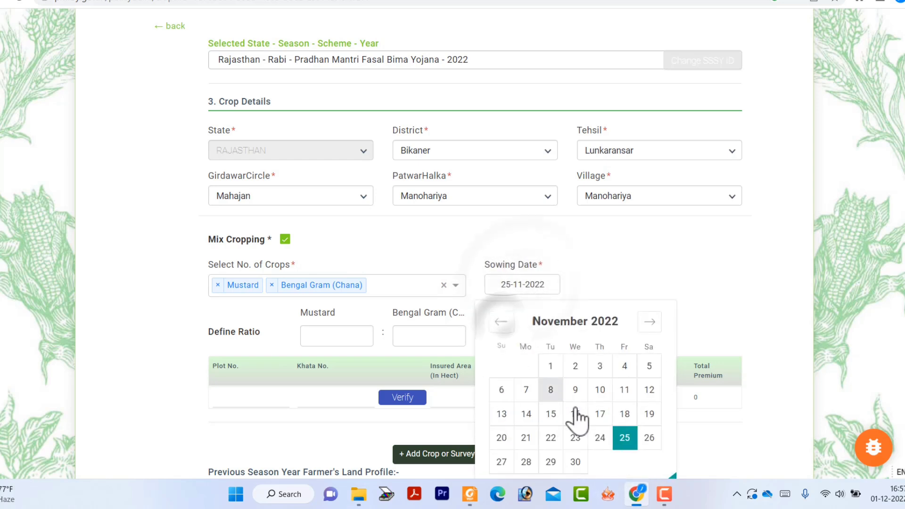
{"action": "left_click", "coordinate": [500, 324]}
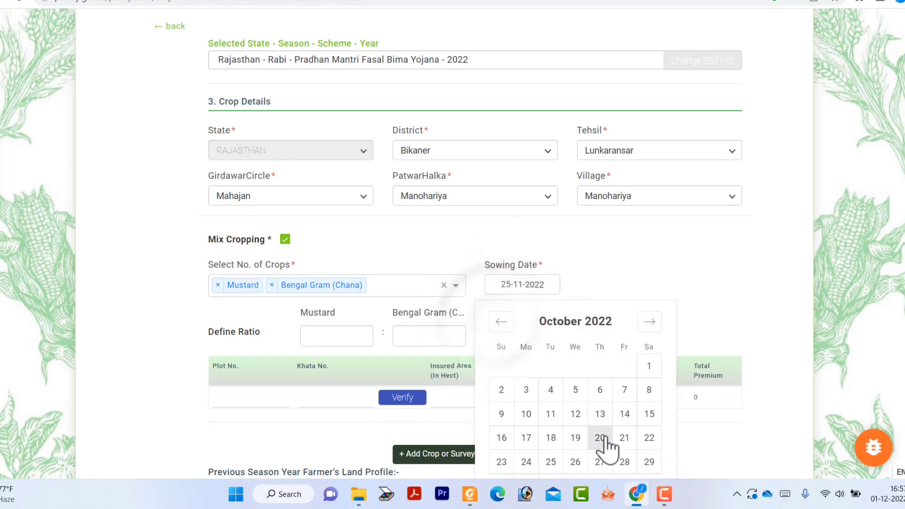
{"action": "left_click", "coordinate": [551, 462]}
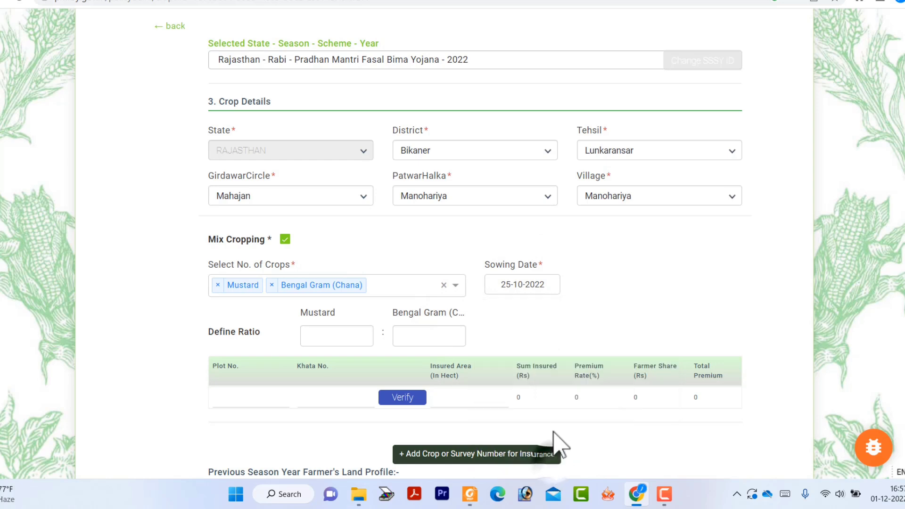
{"action": "left_click", "coordinate": [524, 302]}
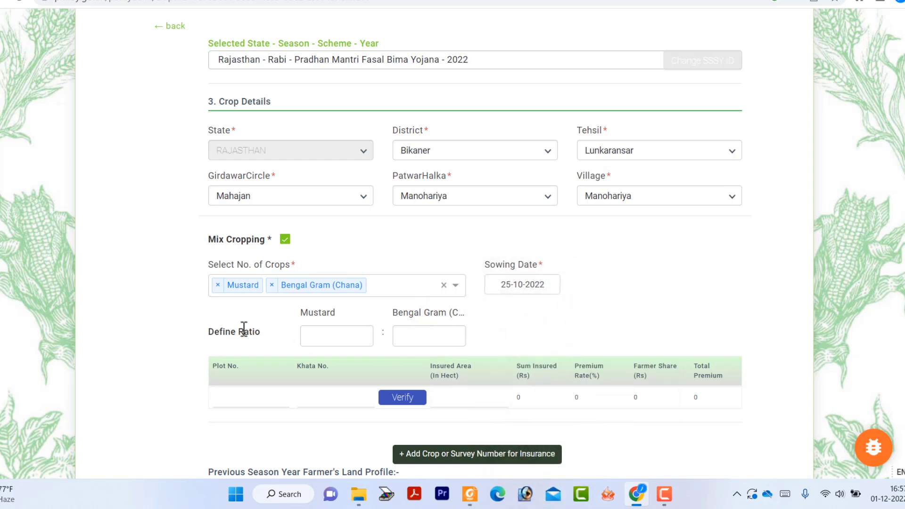
Define the crop ratio as 50 for Mustard and 50 for Bengal Gram (Chana)
{"action": "left_click_drag", "start_coordinate": [304, 311], "coordinate": [338, 313]}
{"action": "left_click_drag", "start_coordinate": [398, 312], "coordinate": [442, 316]}
{"action": "left_click", "coordinate": [330, 333]}
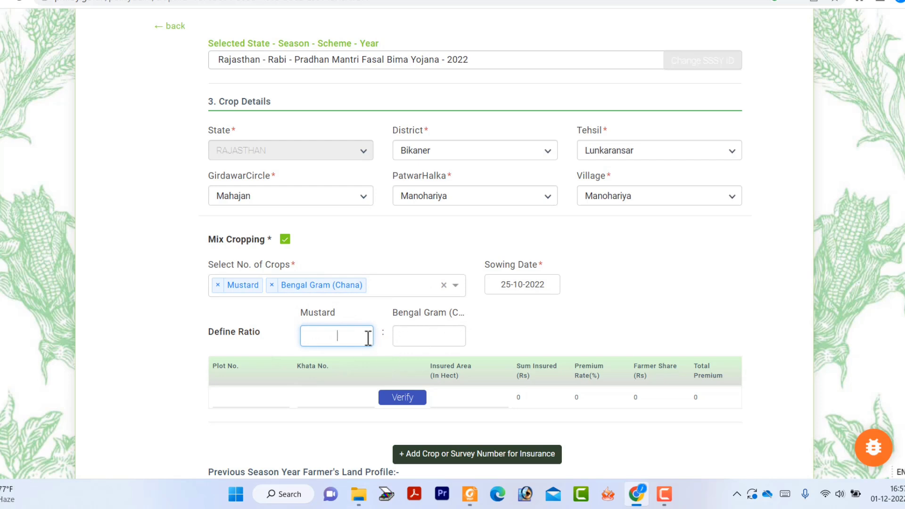
{"action": "type", "text": "5"}
{"action": "left_click", "coordinate": [429, 333]}
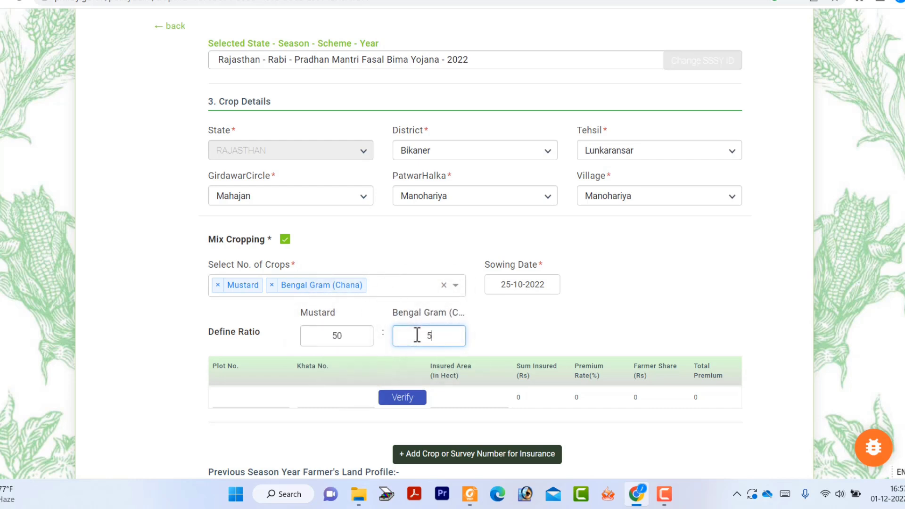
{"action": "left_click", "coordinate": [521, 340]}
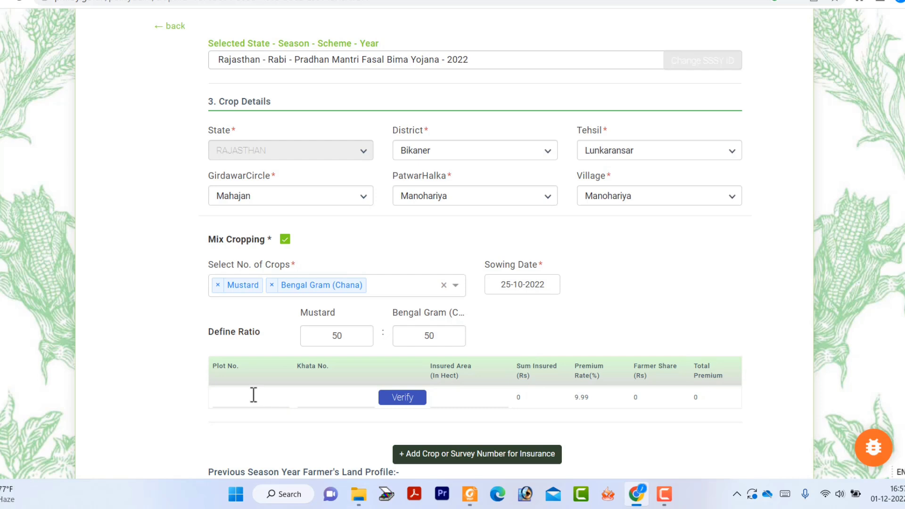
Enter the land's plot number and khata number and verify them against the land record
{"action": "left_click_drag", "start_coordinate": [215, 365], "coordinate": [242, 373]}
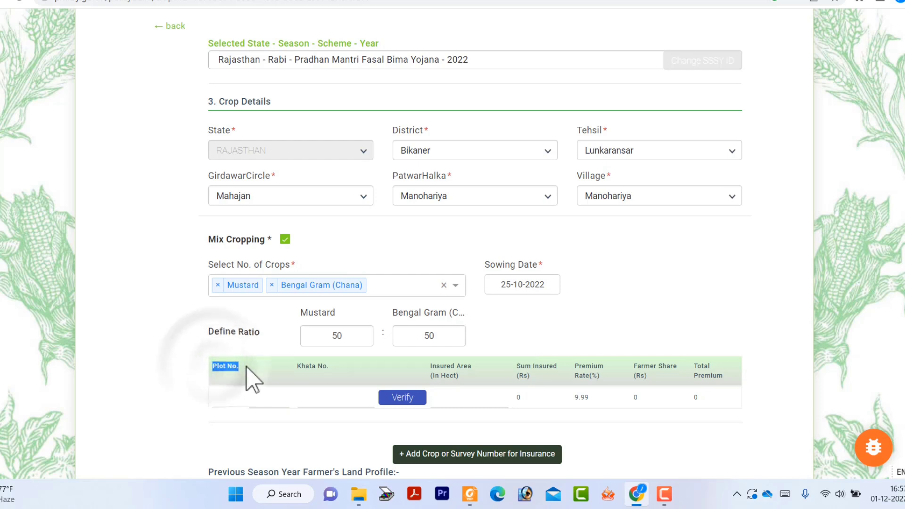
{"action": "left_click_drag", "start_coordinate": [297, 366], "coordinate": [308, 366]}
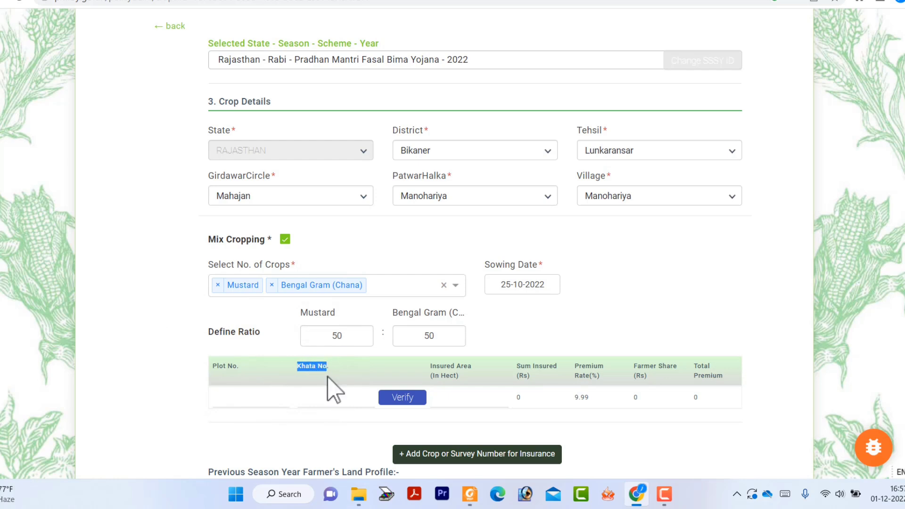
{"action": "left_click", "coordinate": [402, 398]}
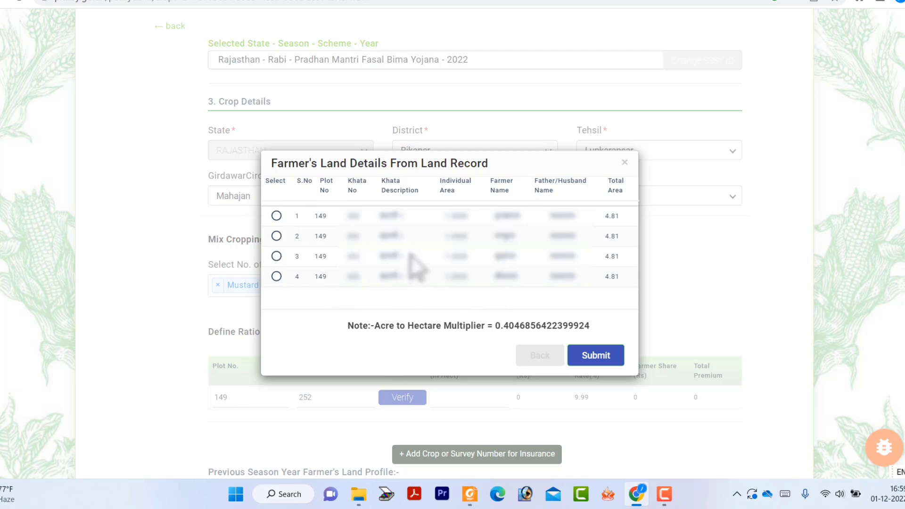
Select the first farmer in the land record and view the already insured details for that land
{"action": "left_click", "coordinate": [277, 216]}
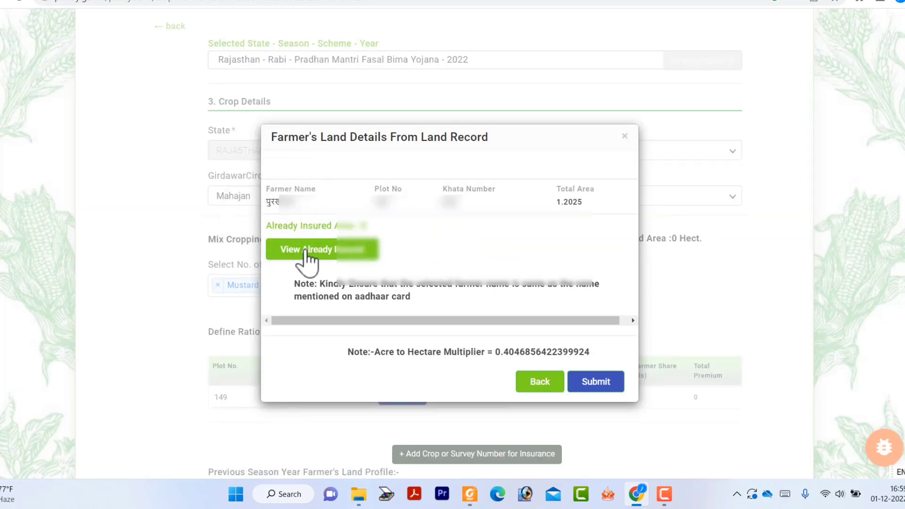
{"action": "left_click", "coordinate": [295, 252]}
{"action": "scroll", "coordinate": [401, 297], "scroll_direction": "down", "scroll_amount": 1}
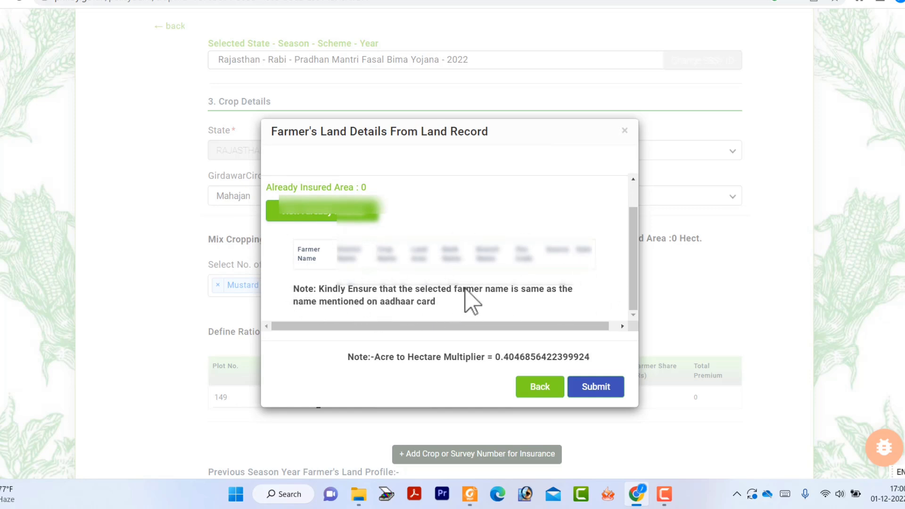
Submit the selected farmer's land details and add the Mustard and Bengal Gram (Chana) mixed crop entry for insurance
{"action": "left_click", "coordinate": [587, 392]}
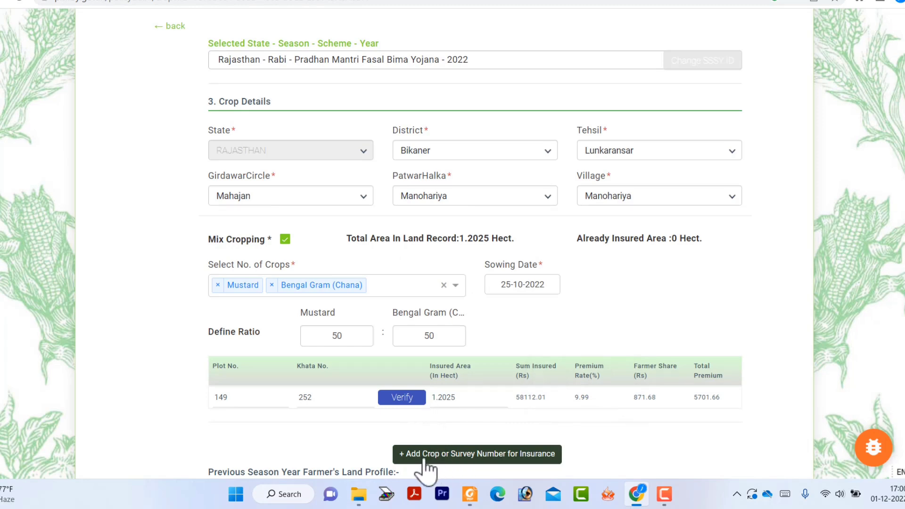
{"action": "left_click", "coordinate": [486, 455]}
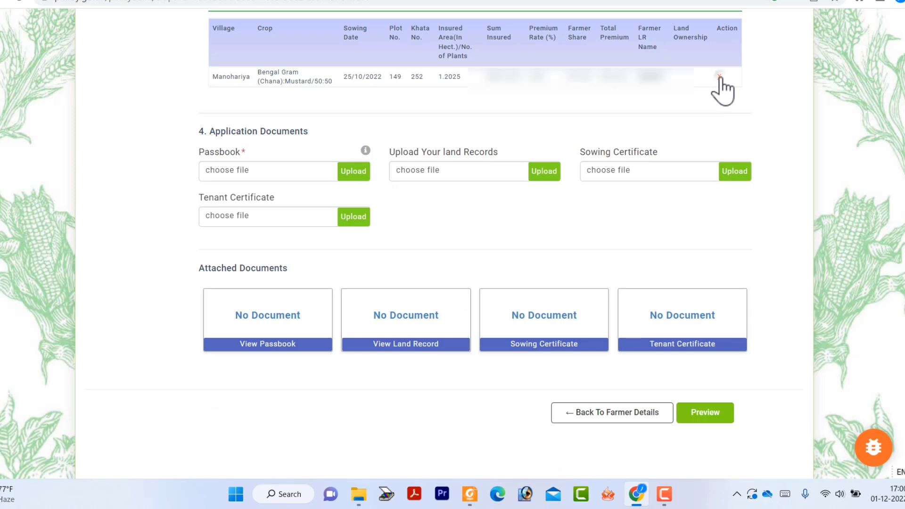
Delete the mixed crop entry from the added crops and turn off Mix Cropping
{"action": "left_click", "coordinate": [718, 77]}
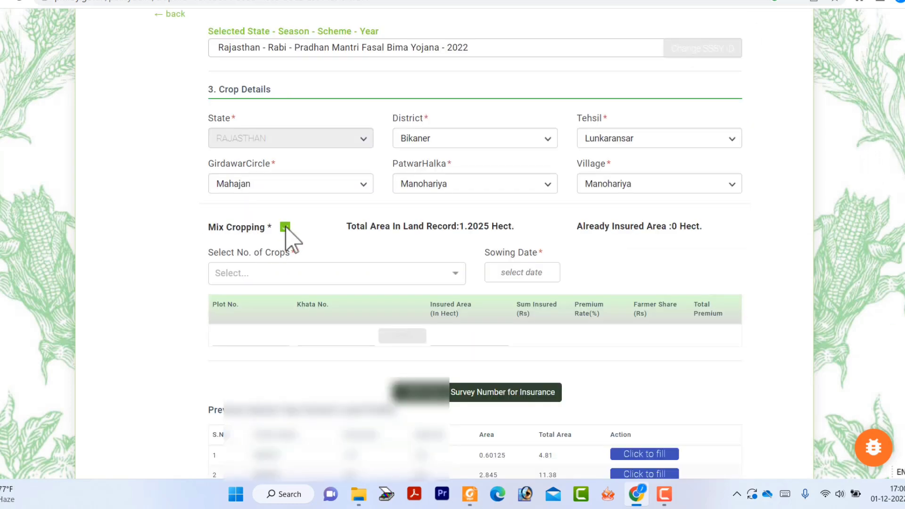
{"action": "left_click", "coordinate": [285, 227]}
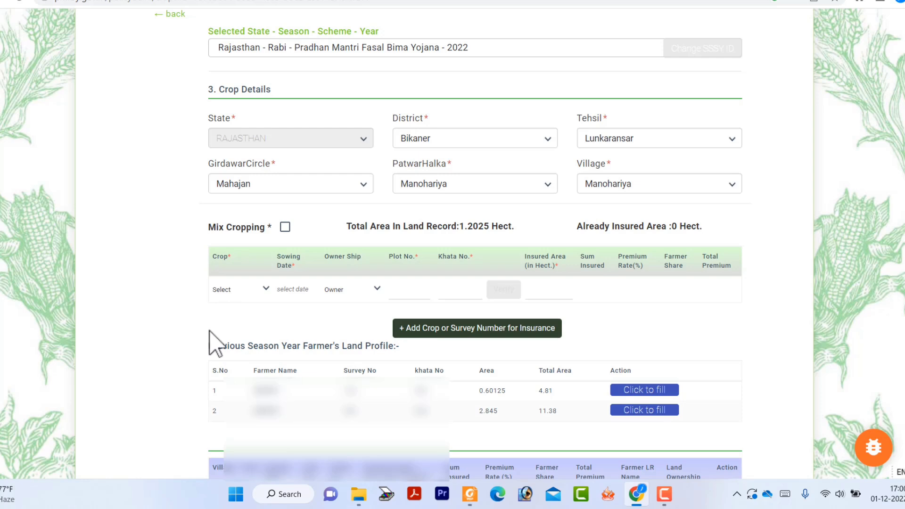
Choose Bengal Gram (Chana) as the single crop and set its sowing date to 25-11-2022
{"action": "left_click", "coordinate": [236, 290]}
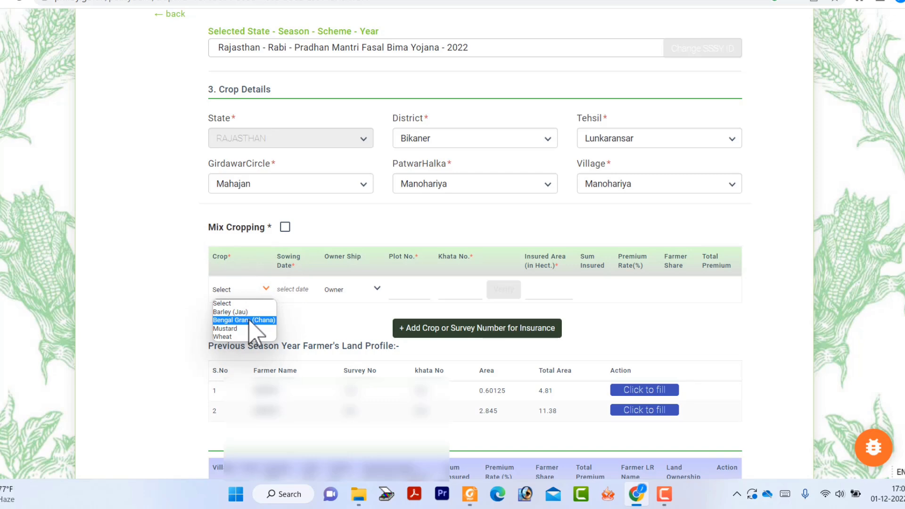
{"action": "left_click", "coordinate": [249, 320]}
{"action": "left_click", "coordinate": [243, 292]}
{"action": "left_click", "coordinate": [244, 291]}
{"action": "left_click", "coordinate": [307, 289]}
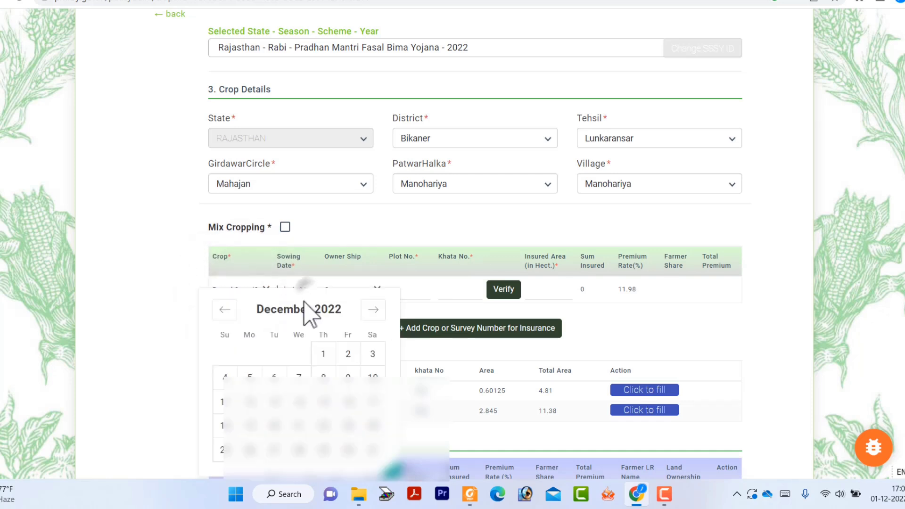
{"action": "left_click", "coordinate": [229, 311]}
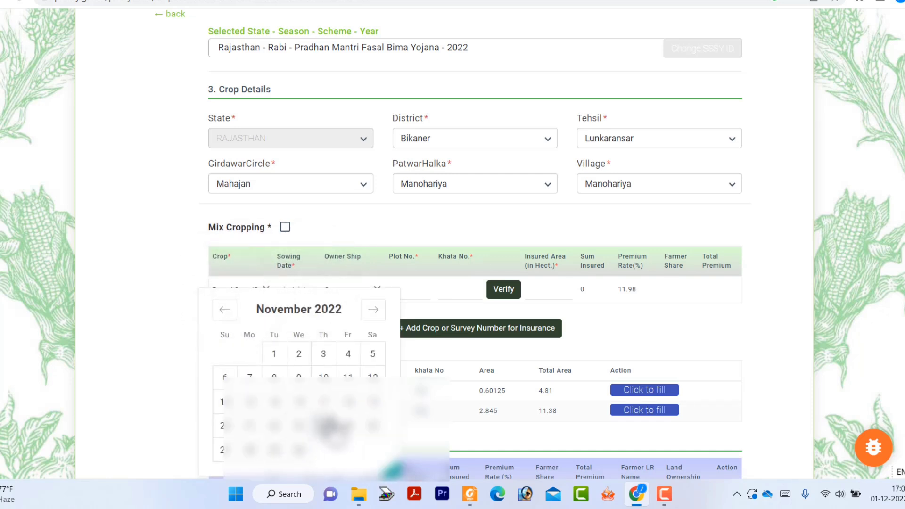
{"action": "left_click", "coordinate": [348, 426]}
Set the ownership of the Bengal Gram (Chana) entry to Owner
{"action": "left_click", "coordinate": [347, 290]}
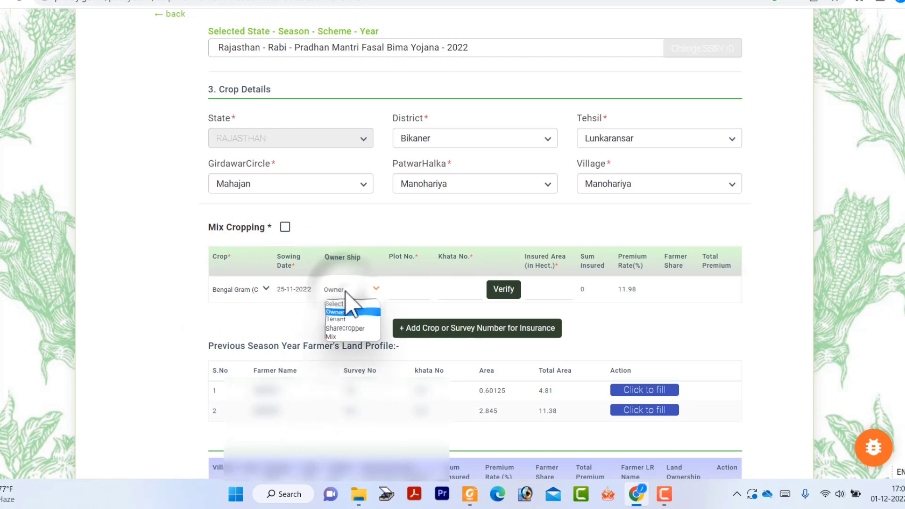
{"action": "left_click", "coordinate": [345, 291]}
{"action": "left_click", "coordinate": [345, 292]}
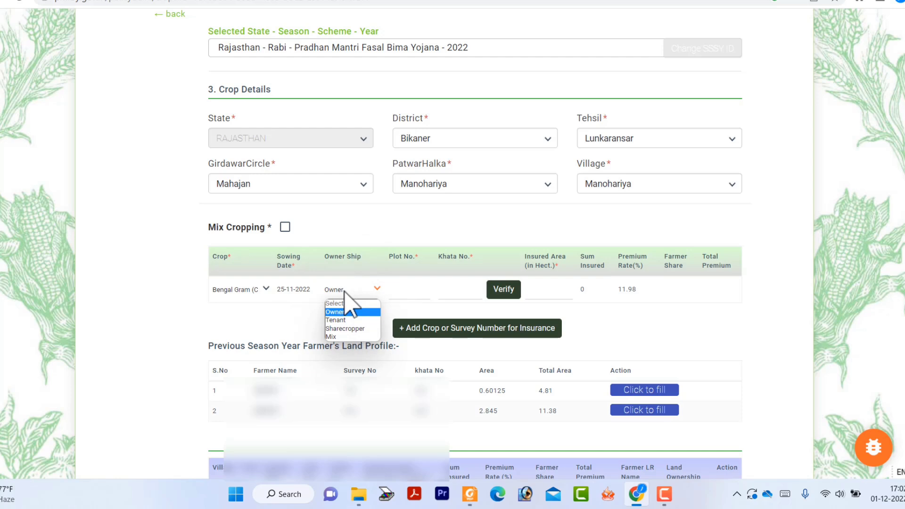
{"action": "left_click", "coordinate": [344, 292]}
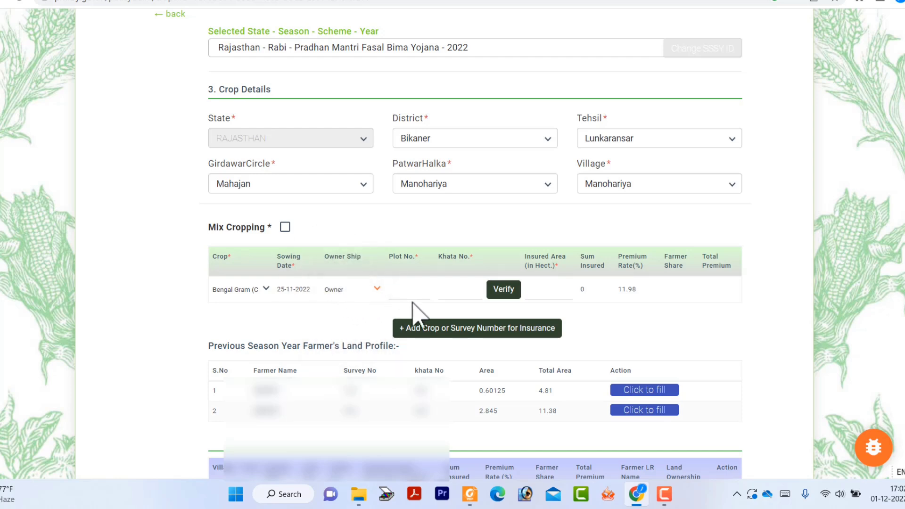
Enter and verify the crop's plot and khata numbers, and select the first farmer in the land record
{"action": "left_click_drag", "start_coordinate": [390, 257], "coordinate": [413, 257]}
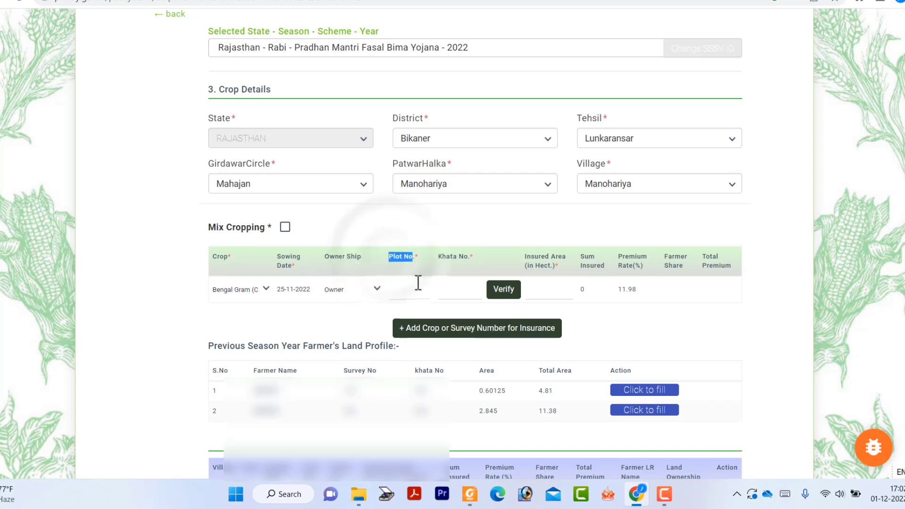
{"action": "left_click", "coordinate": [503, 289]}
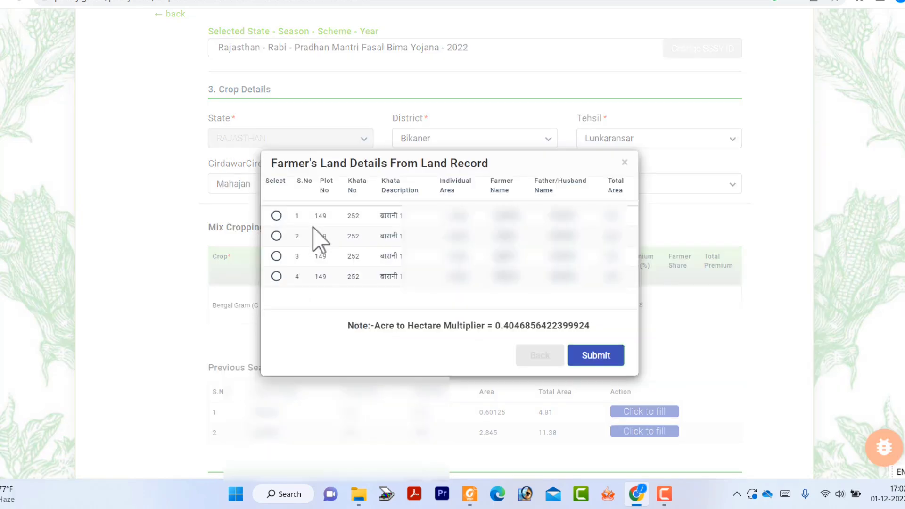
{"action": "left_click", "coordinate": [276, 216]}
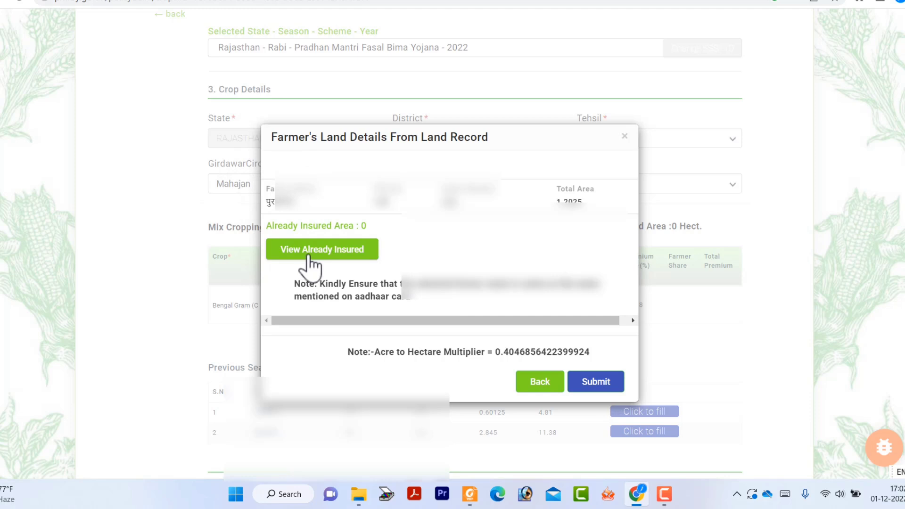
Submit the farmer's land details and add the Bengal Gram (Chana) crop with its 1.2025 hectare insured area
{"action": "left_click", "coordinate": [592, 383]}
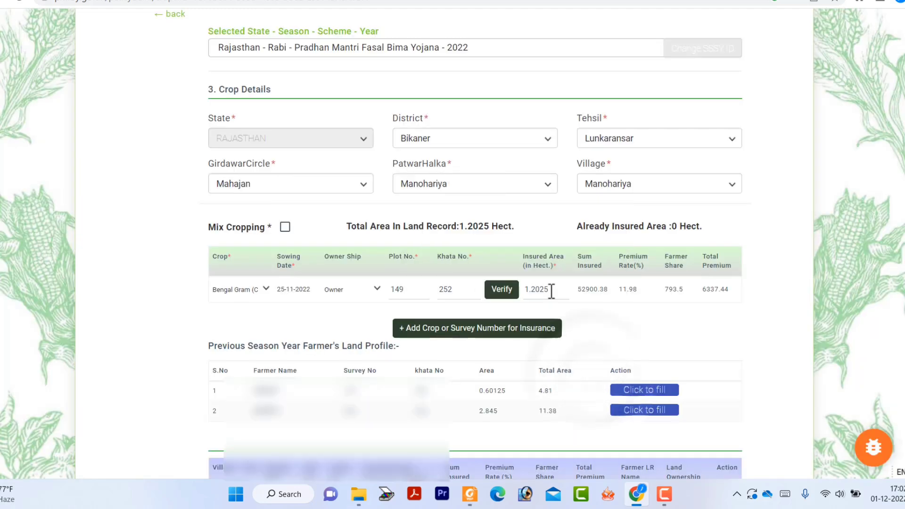
{"action": "double_click", "coordinate": [528, 291]}
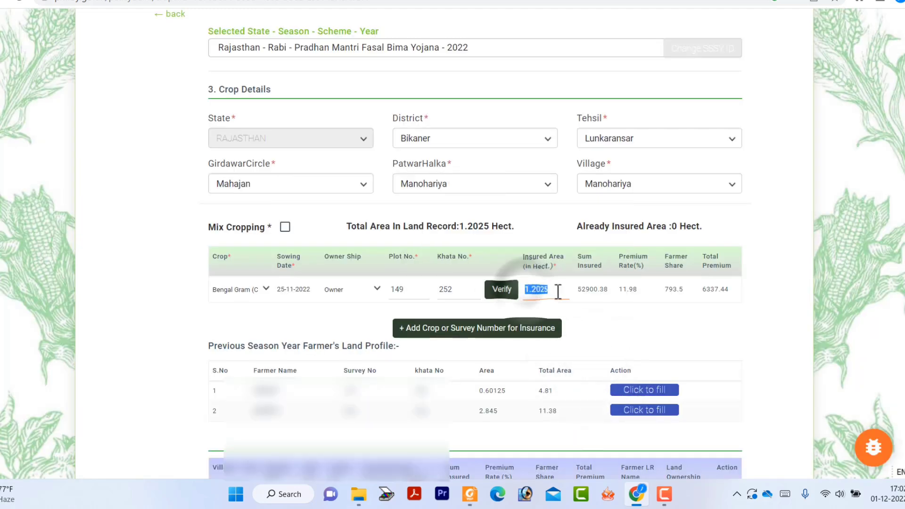
{"action": "left_click", "coordinate": [488, 330]}
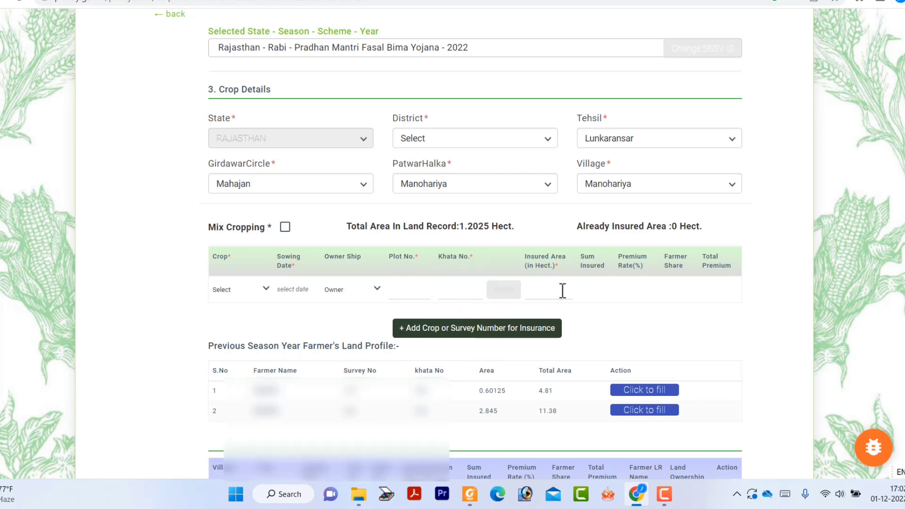
Start a second crop entry with Bengal Gram (Chana) and a sowing date of 25-10-2022
{"action": "left_click", "coordinate": [254, 293]}
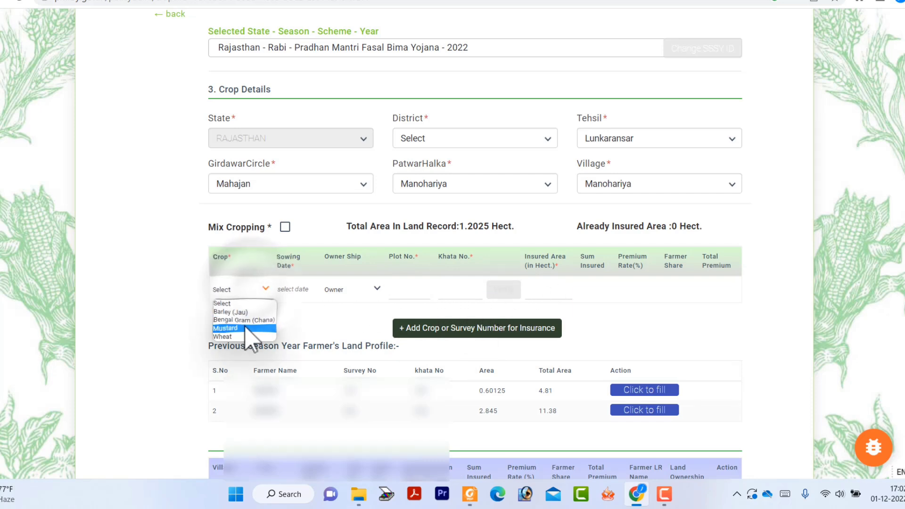
{"action": "left_click", "coordinate": [255, 324]}
{"action": "left_click", "coordinate": [307, 293]}
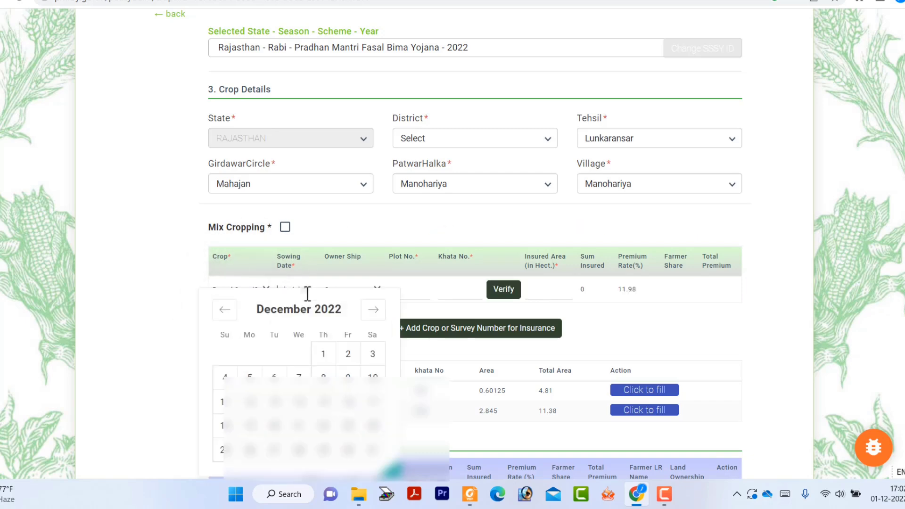
{"action": "left_click", "coordinate": [228, 311]}
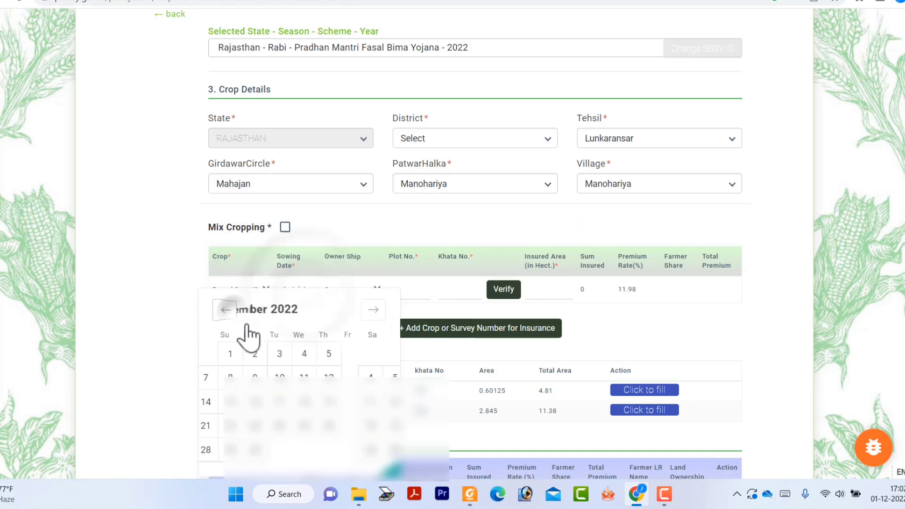
{"action": "left_click", "coordinate": [225, 309]}
{"action": "left_click", "coordinate": [275, 448]}
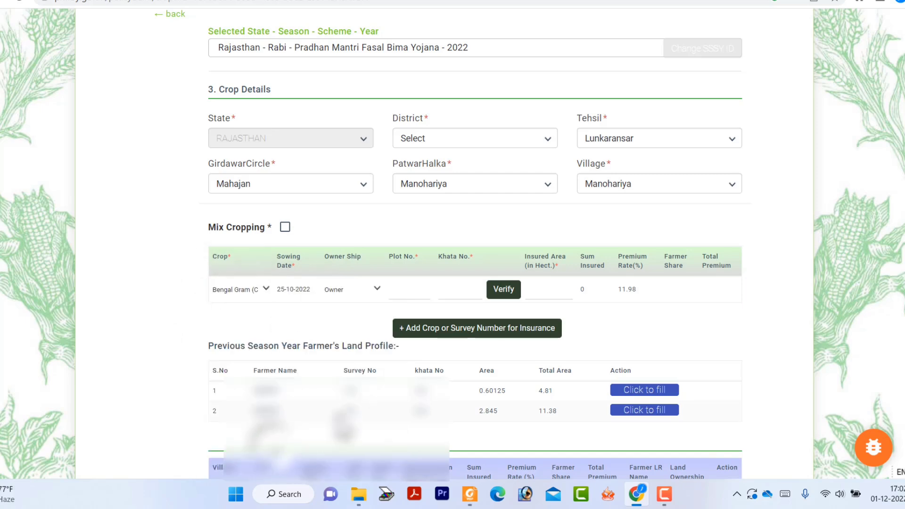
Choose the passbook file in the application documents section and upload it
{"action": "scroll", "coordinate": [777, 218], "scroll_direction": "down", "scroll_amount": 9}
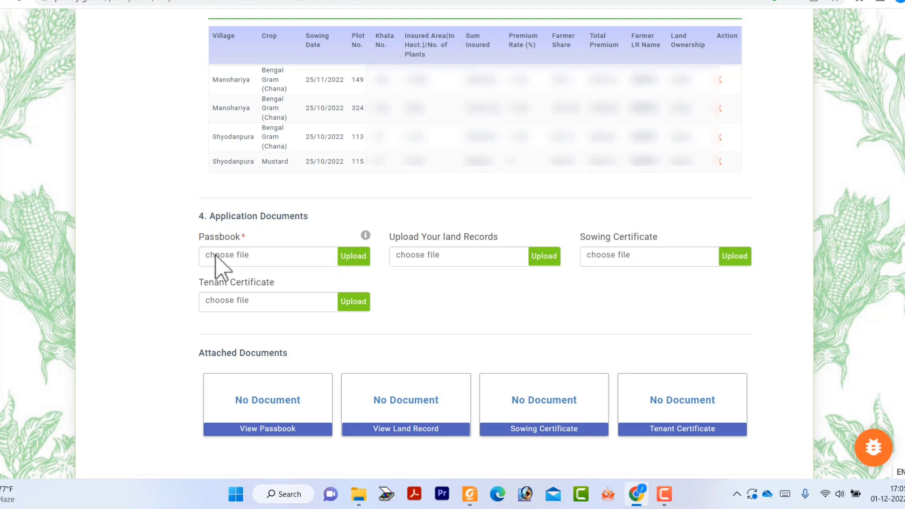
{"action": "left_click", "coordinate": [291, 260]}
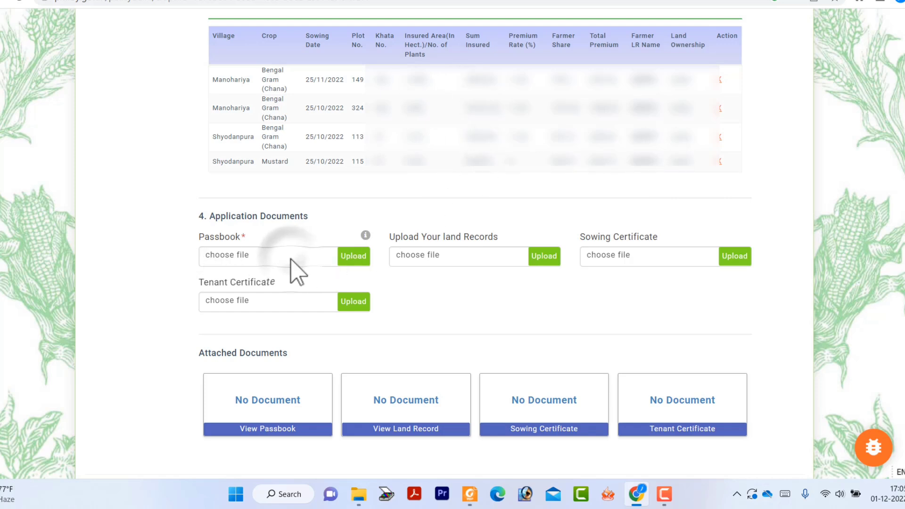
{"action": "left_click", "coordinate": [189, 211]}
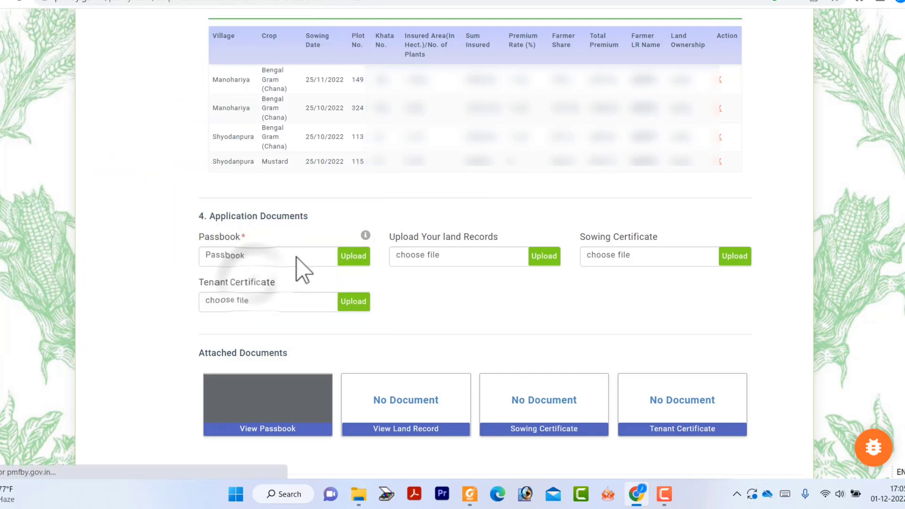
{"action": "left_click", "coordinate": [356, 262]}
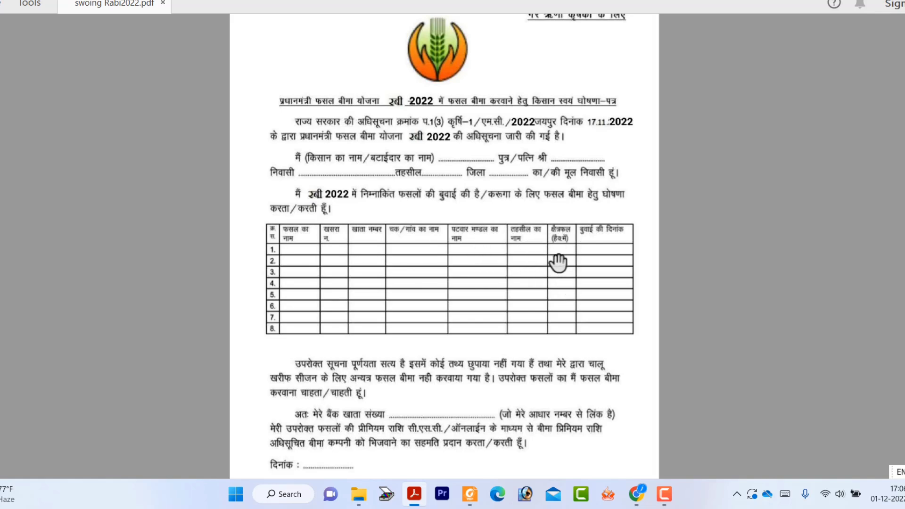
Review the blank Rabi 2022 sowing declaration form in the PDF, from the crop table to the signature area
{"action": "scroll", "coordinate": [445, 396], "scroll_direction": "down", "scroll_amount": 3}
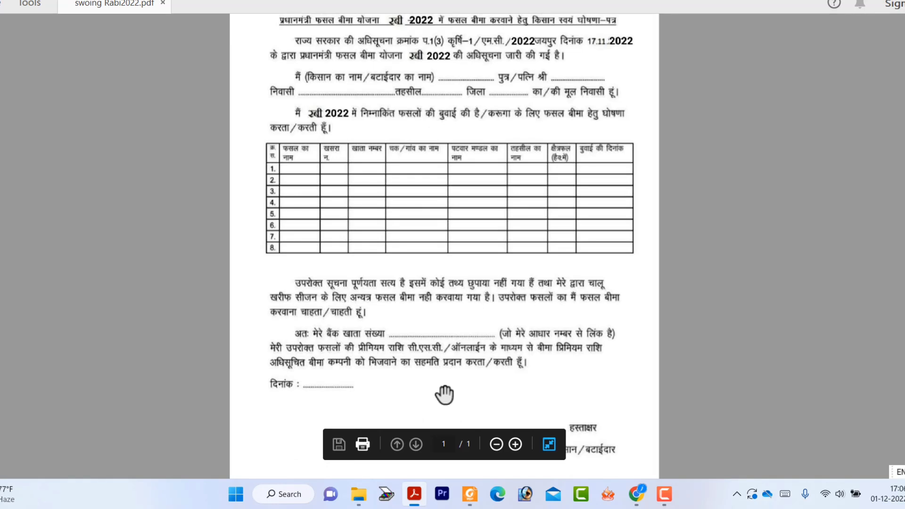
{"action": "scroll", "coordinate": [422, 344], "scroll_direction": "down", "scroll_amount": 1}
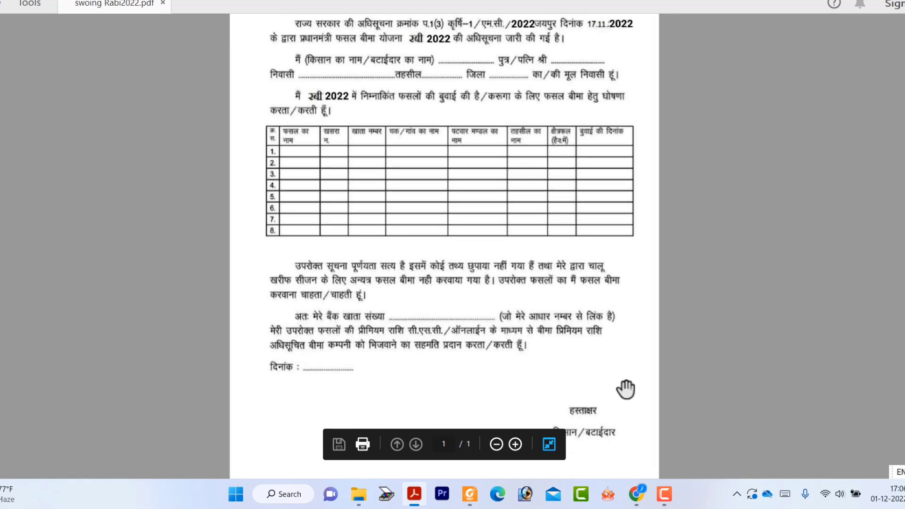
{"action": "scroll", "coordinate": [577, 363], "scroll_direction": "up", "scroll_amount": 4}
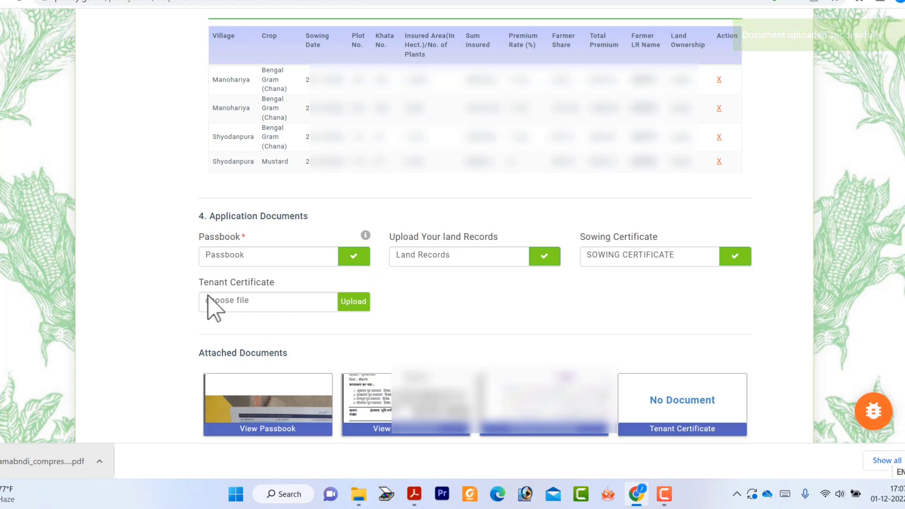
Open the application preview without a tenant certificate and review the bank, farmer, crop and attached document details
{"action": "left_click_drag", "start_coordinate": [198, 283], "coordinate": [280, 288]}
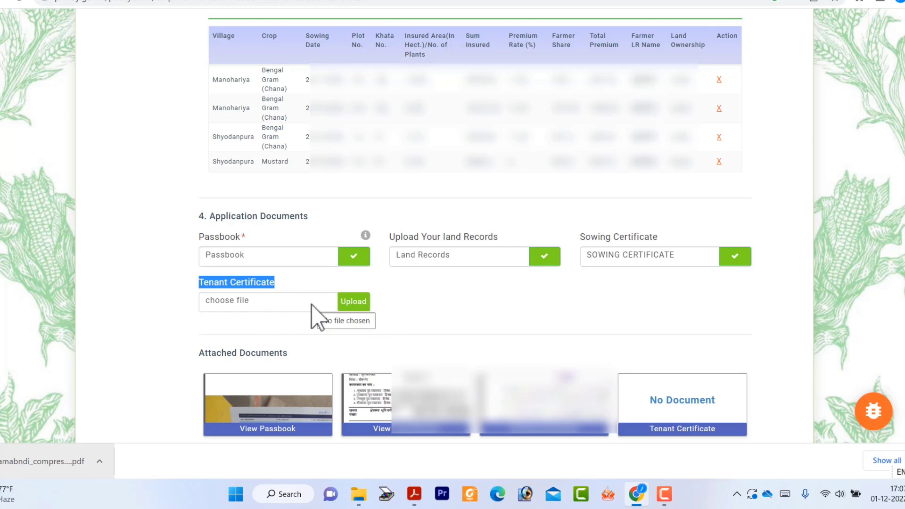
{"action": "scroll", "coordinate": [312, 306], "scroll_direction": "down", "scroll_amount": 5}
{"action": "left_click", "coordinate": [706, 282]}
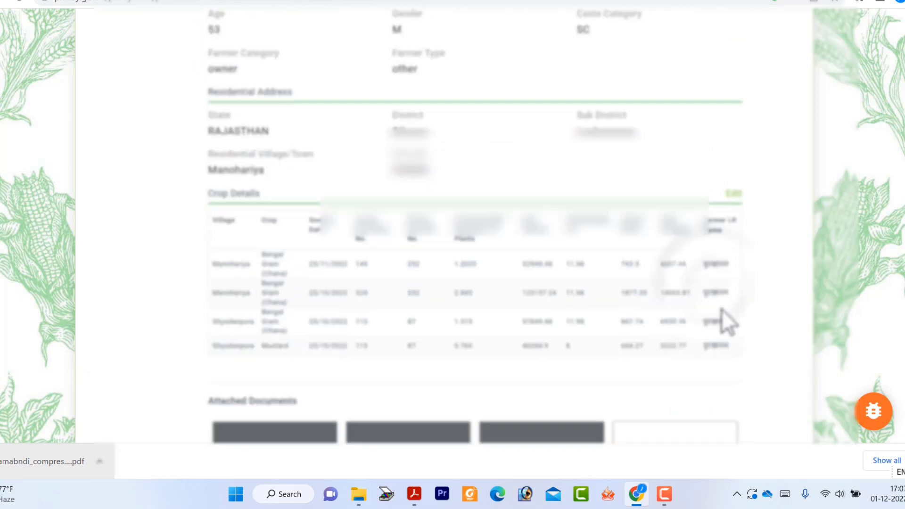
{"action": "scroll", "coordinate": [712, 319], "scroll_direction": "up", "scroll_amount": 7}
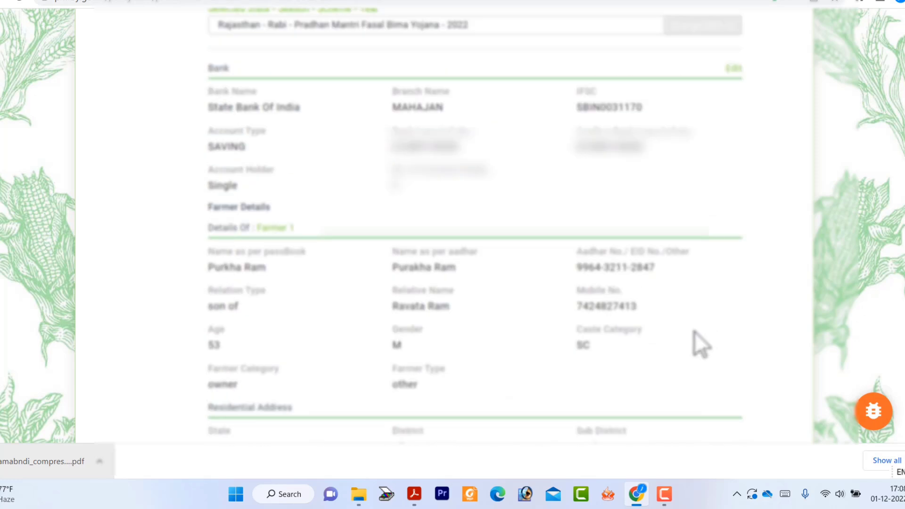
{"action": "scroll", "coordinate": [692, 331], "scroll_direction": "down", "scroll_amount": 9}
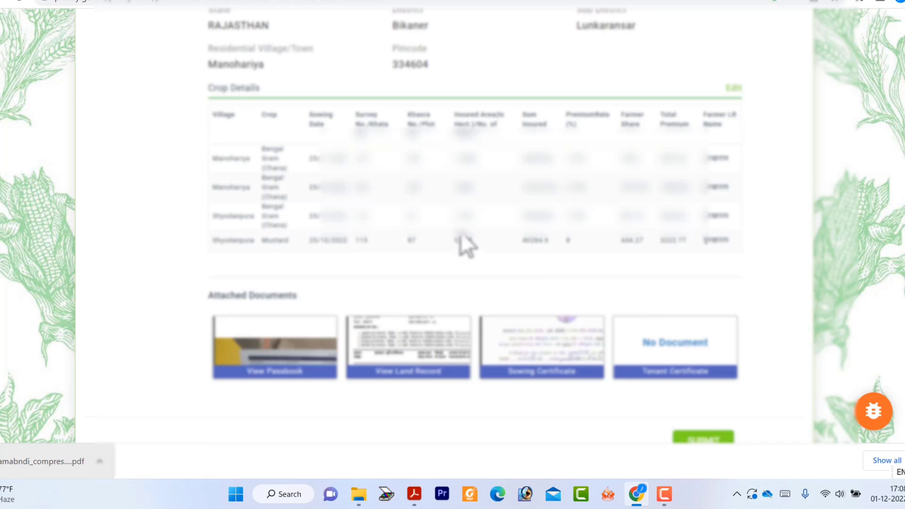
{"action": "scroll", "coordinate": [483, 243], "scroll_direction": "down", "scroll_amount": 2}
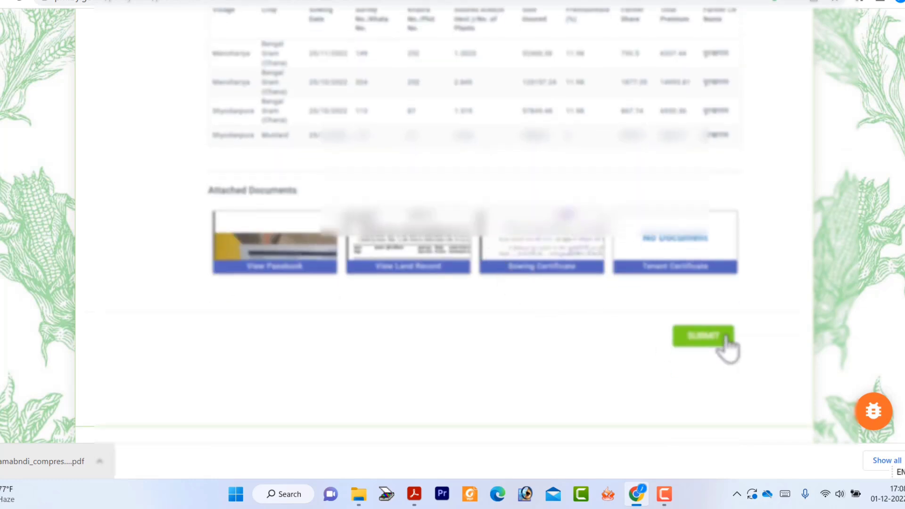
Submit the application and check the account number and farmer share in the insured area summary
{"action": "left_click", "coordinate": [721, 346]}
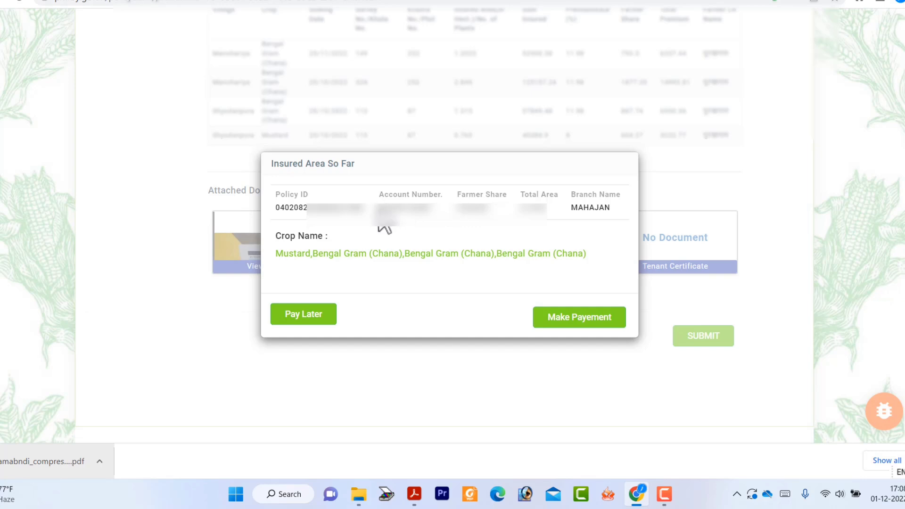
{"action": "double_click", "coordinate": [403, 209]}
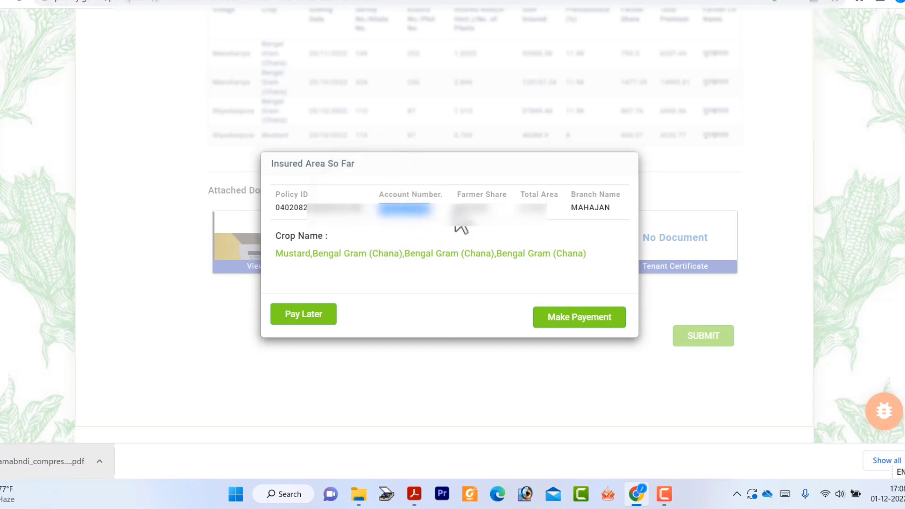
{"action": "double_click", "coordinate": [471, 209]}
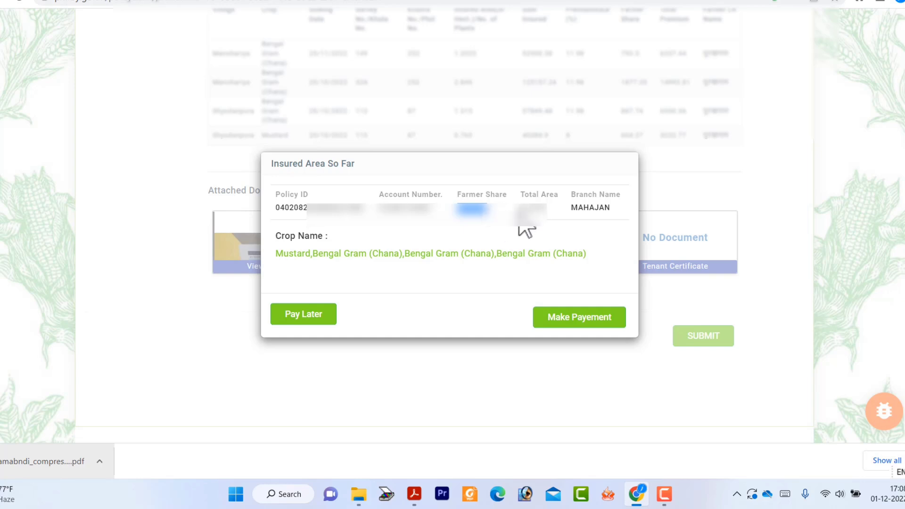
Check the total area and branch name in the insured area summary, and choose to pay later
{"action": "double_click", "coordinate": [534, 209]}
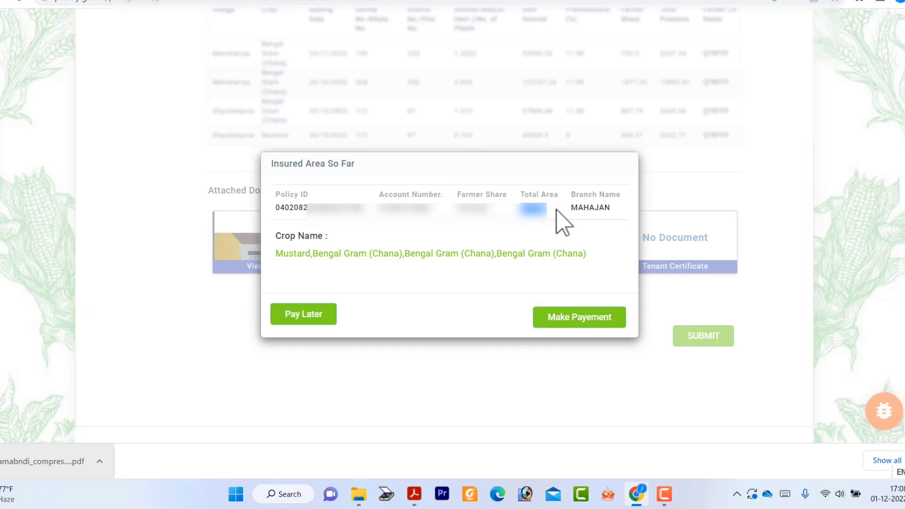
{"action": "double_click", "coordinate": [582, 208]}
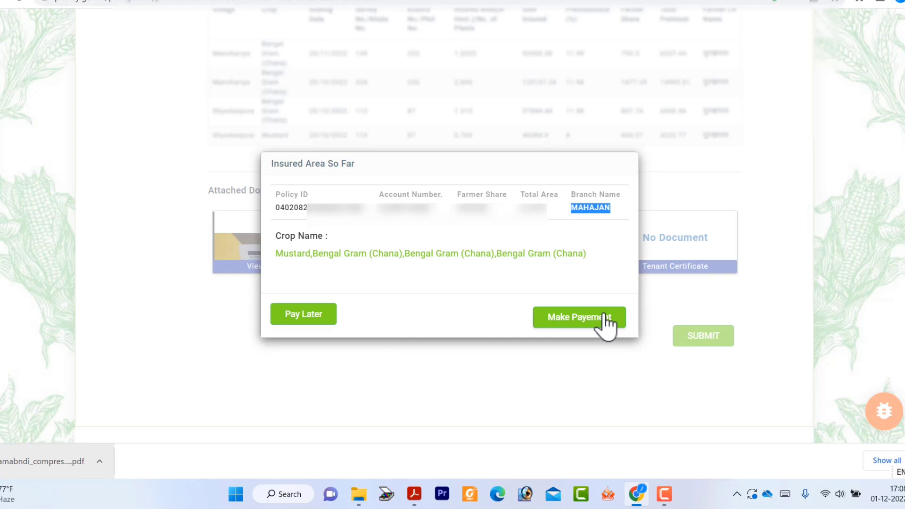
{"action": "left_click", "coordinate": [298, 313]}
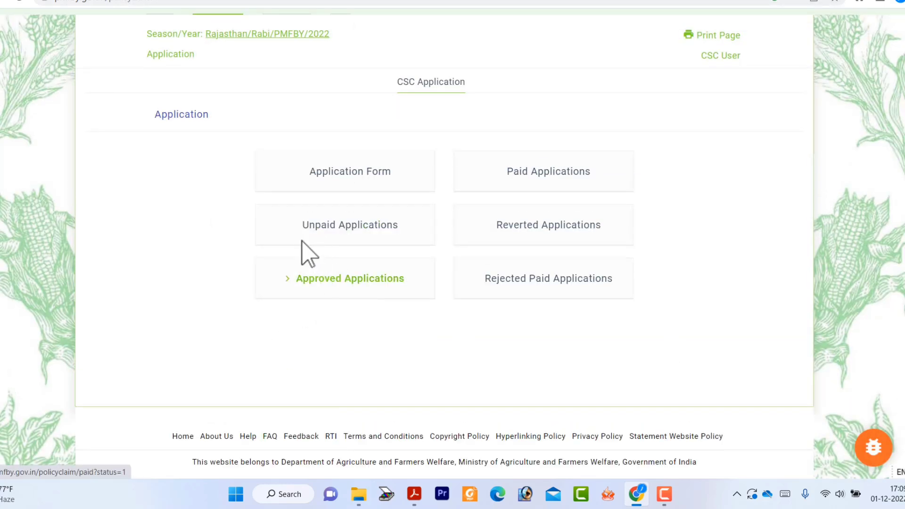
Open the list of unpaid applications and check the farmer's total premium
{"action": "scroll", "coordinate": [355, 243], "scroll_direction": "up", "scroll_amount": 2}
{"action": "left_click", "coordinate": [317, 303]}
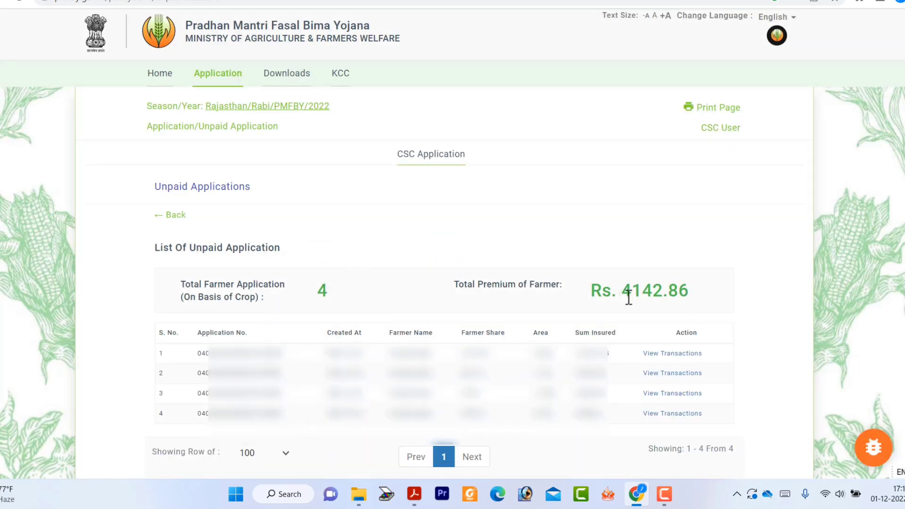
{"action": "left_click_drag", "start_coordinate": [627, 296], "coordinate": [668, 295]}
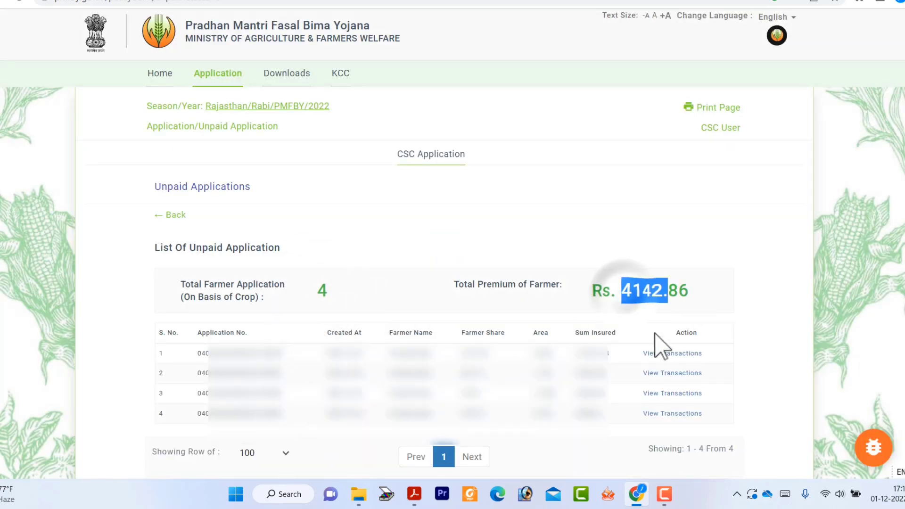
Open the payment details of the first unpaid application and compare its total premium with the CSC wallet balance
{"action": "left_click", "coordinate": [655, 357]}
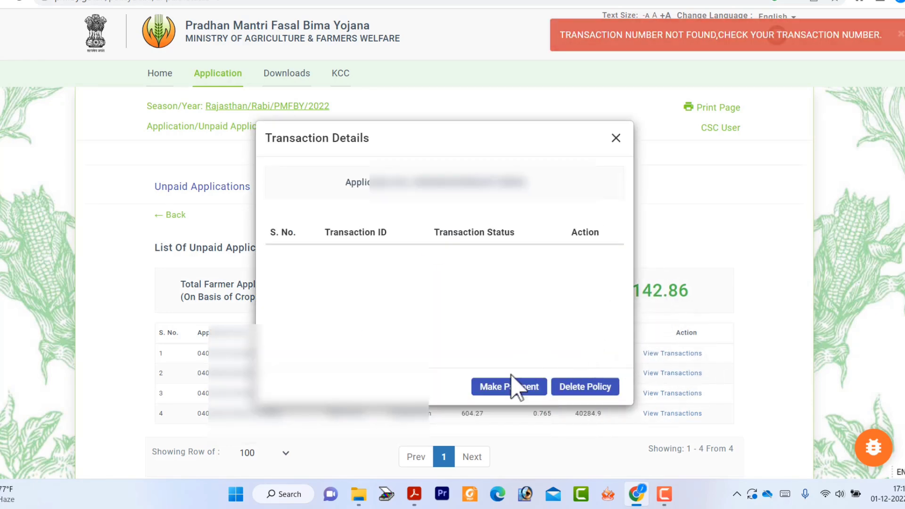
{"action": "left_click", "coordinate": [511, 389]}
{"action": "left_click_drag", "start_coordinate": [607, 338], "coordinate": [620, 339]}
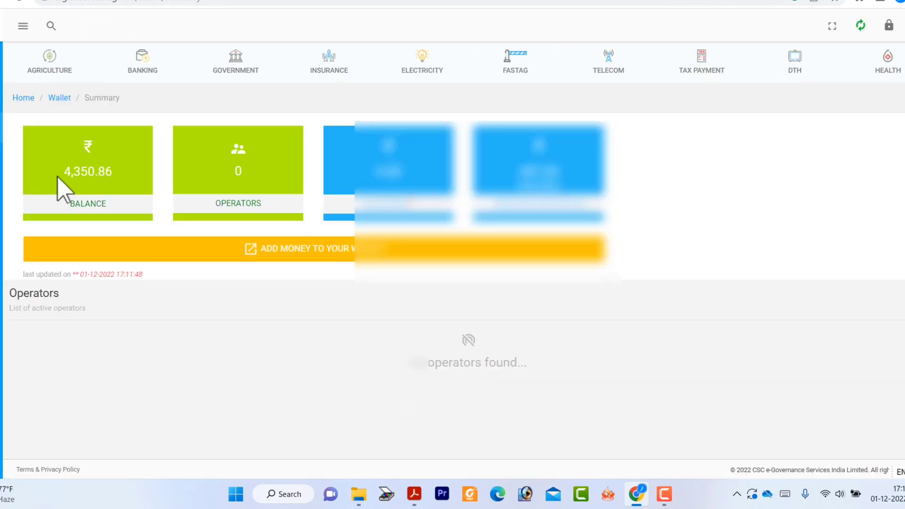
{"action": "left_click_drag", "start_coordinate": [57, 172], "coordinate": [113, 172]}
{"action": "left_click", "coordinate": [79, 165]}
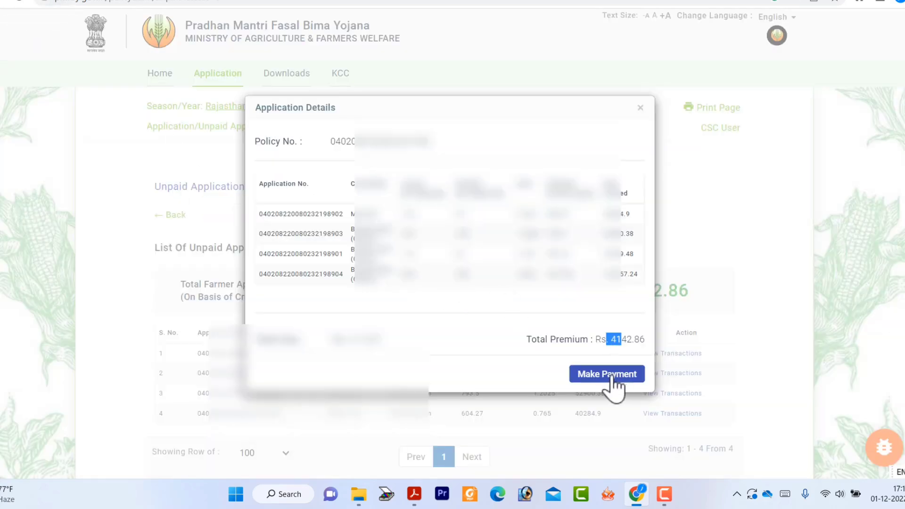
Pay the premium from the CSC wallet using the account password and wallet PIN, and decline updating the saved password
{"action": "left_click", "coordinate": [608, 377]}
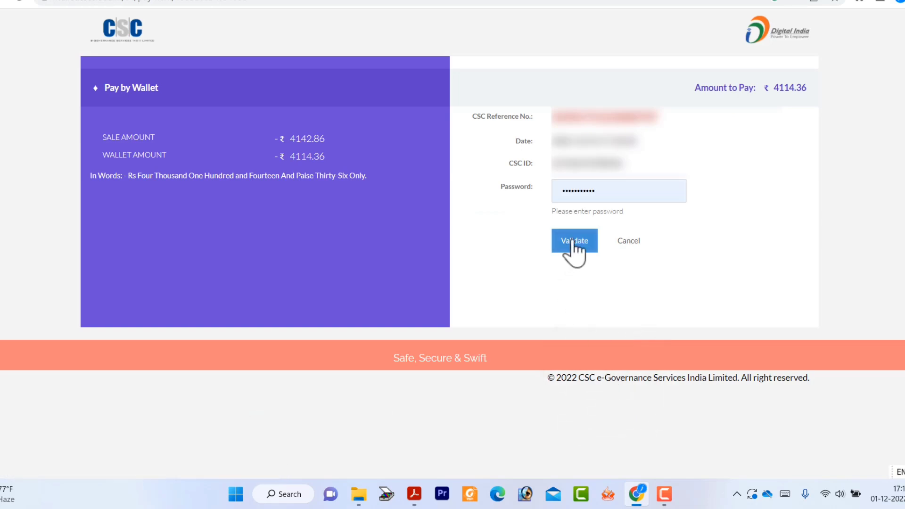
{"action": "left_click", "coordinate": [574, 241]}
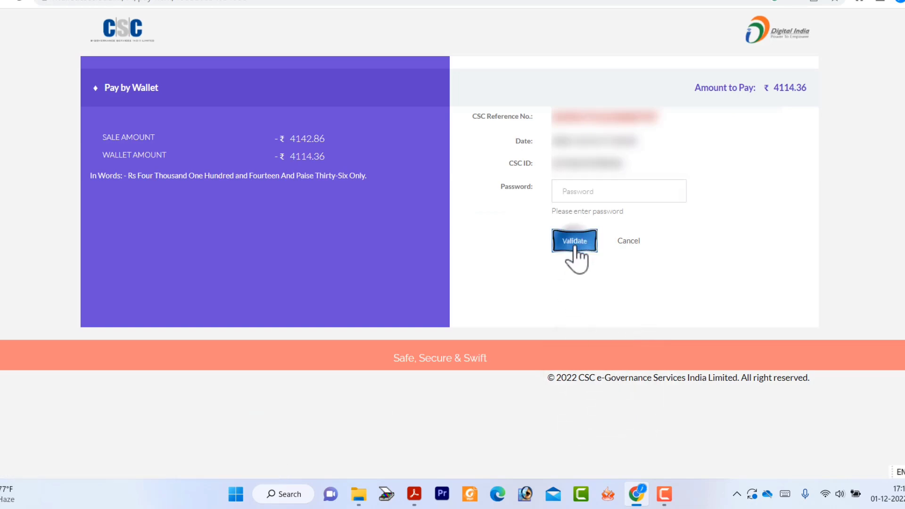
{"action": "left_click_drag", "start_coordinate": [601, 191], "coordinate": [548, 188]}
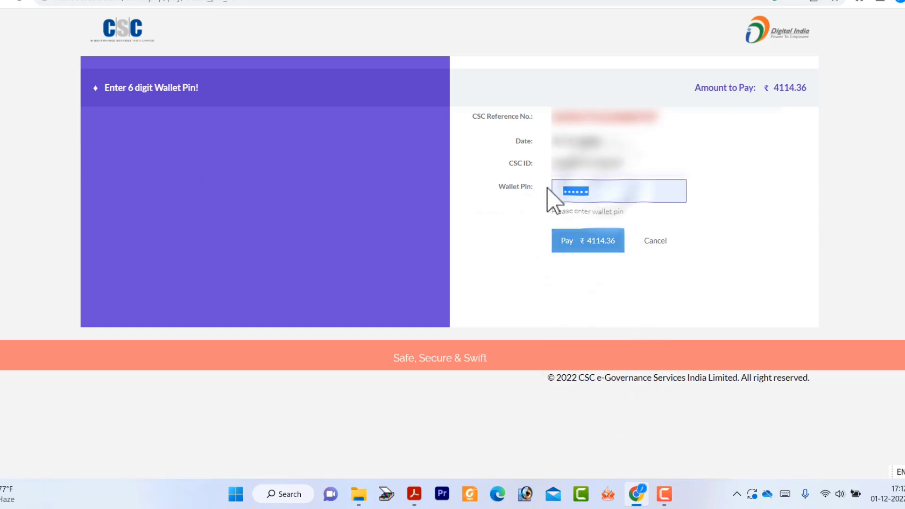
{"action": "type", "text": "••"}
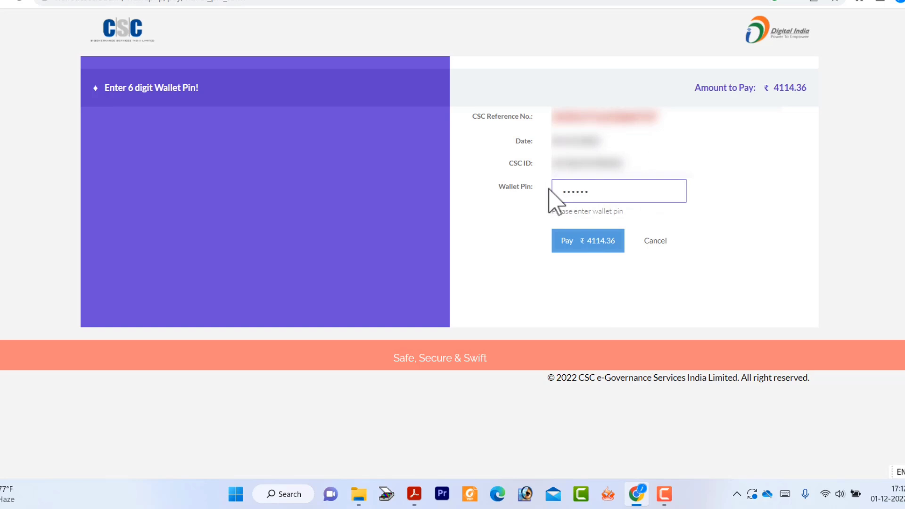
{"action": "left_click", "coordinate": [590, 242]}
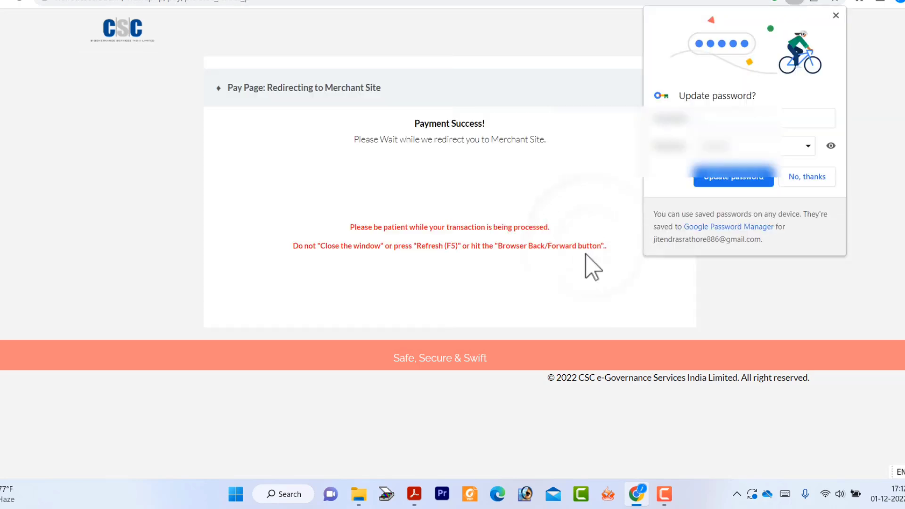
{"action": "left_click", "coordinate": [801, 177]}
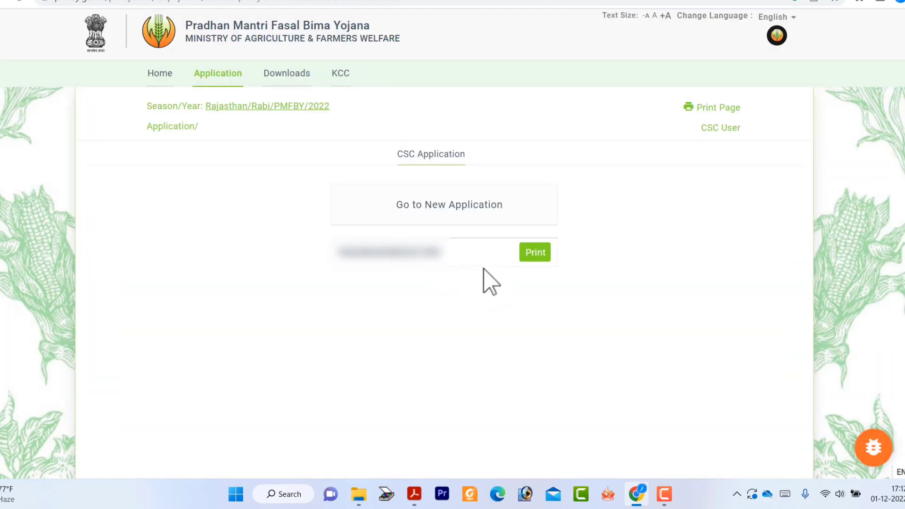
Open the printable receipt of the paid application and review its farmer, bank, crop and attached document details
{"action": "left_click", "coordinate": [524, 256]}
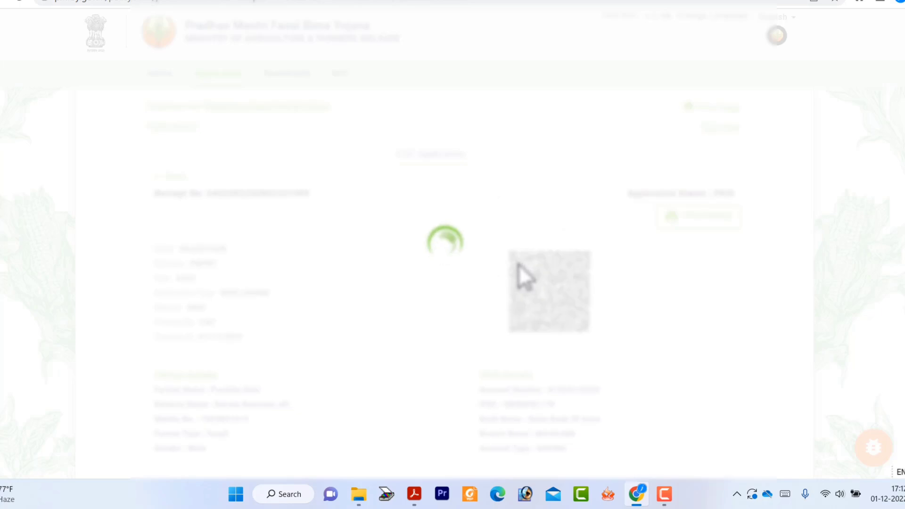
{"action": "scroll", "coordinate": [501, 269], "scroll_direction": "down", "scroll_amount": 10}
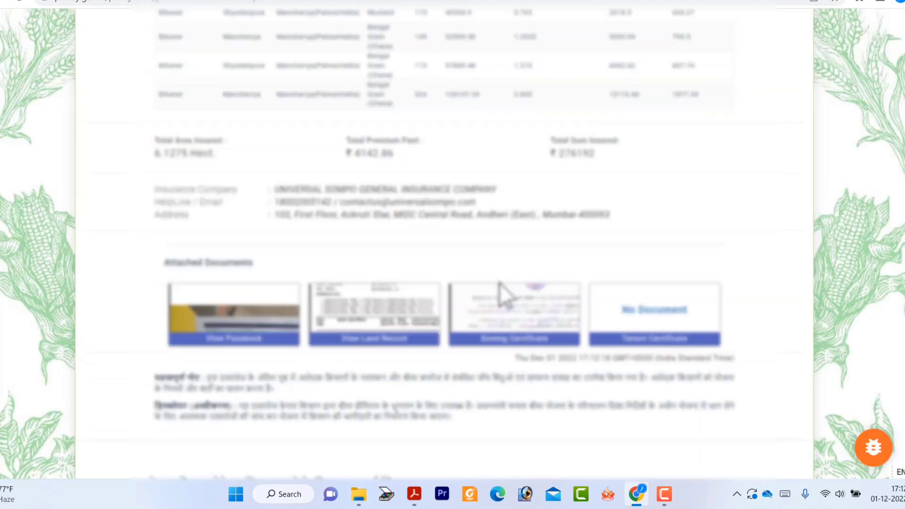
{"action": "scroll", "coordinate": [499, 285], "scroll_direction": "up", "scroll_amount": 10}
{"action": "scroll", "coordinate": [497, 346], "scroll_direction": "down", "scroll_amount": 2}
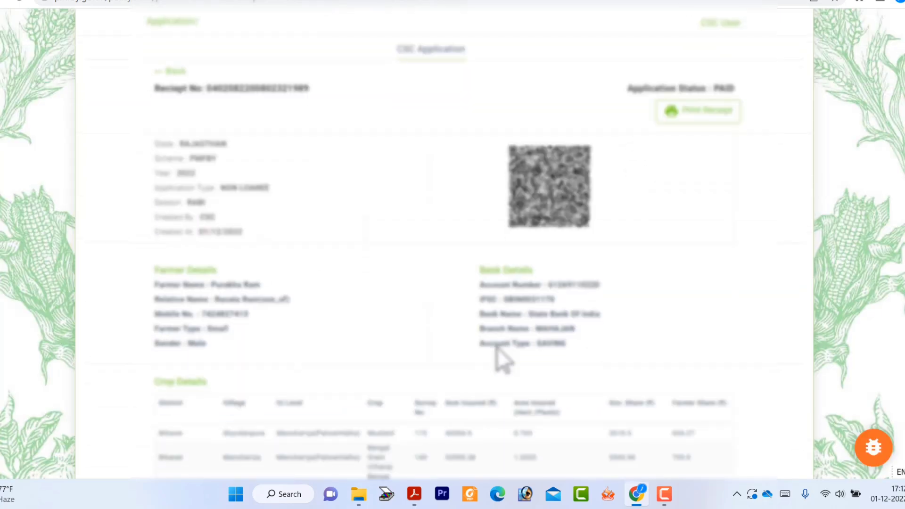
Open the print settings for the receipt and set a customised page range of page 1 only
{"action": "key", "text": "ctrl+p"}
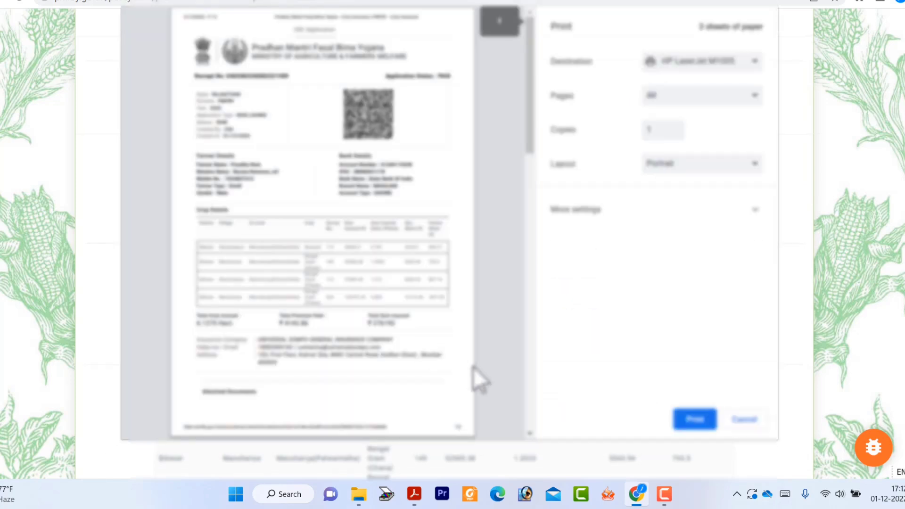
{"action": "left_click", "coordinate": [689, 101]}
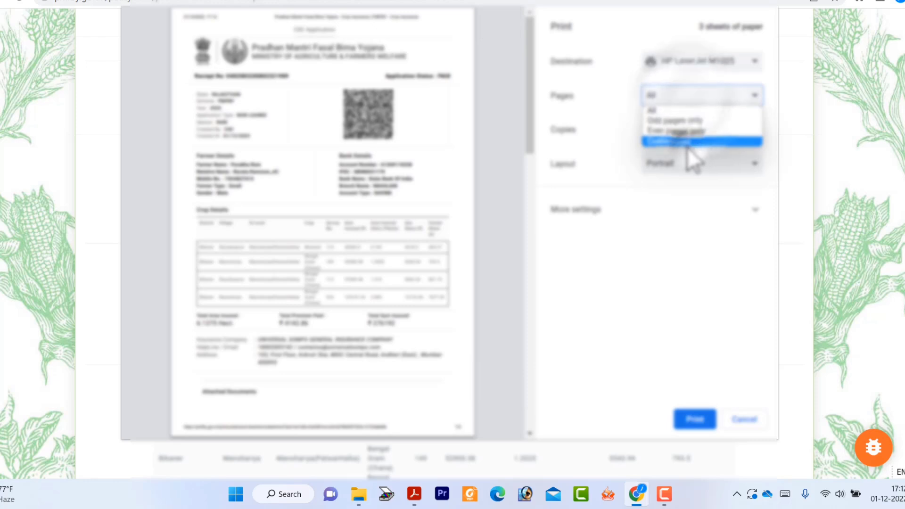
{"action": "left_click", "coordinate": [677, 141]}
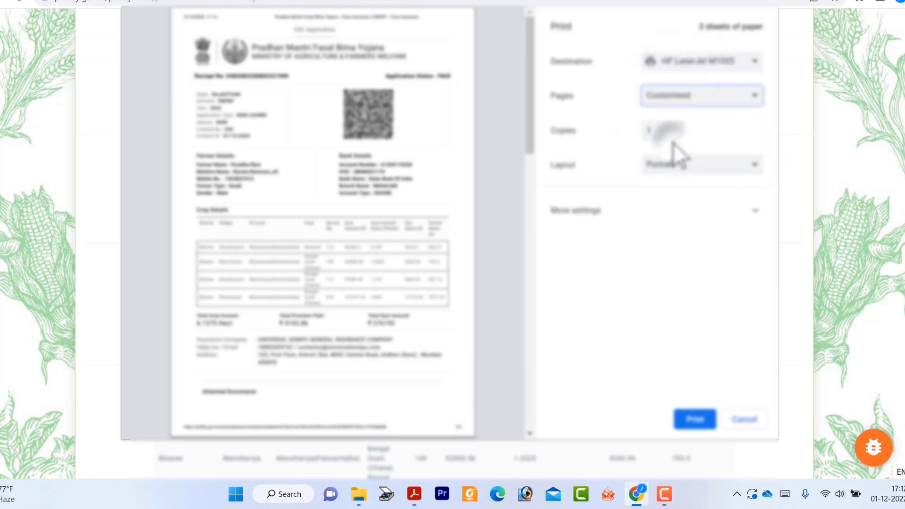
{"action": "type", "text": "1"}
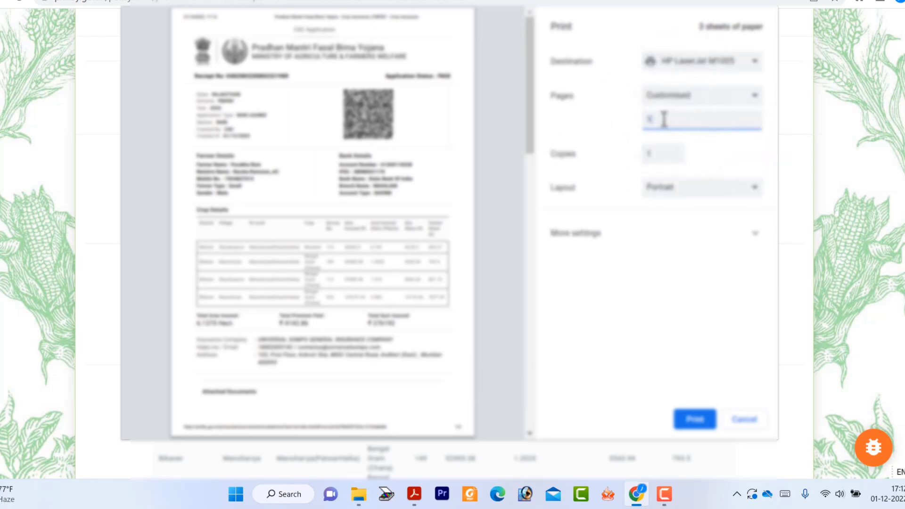